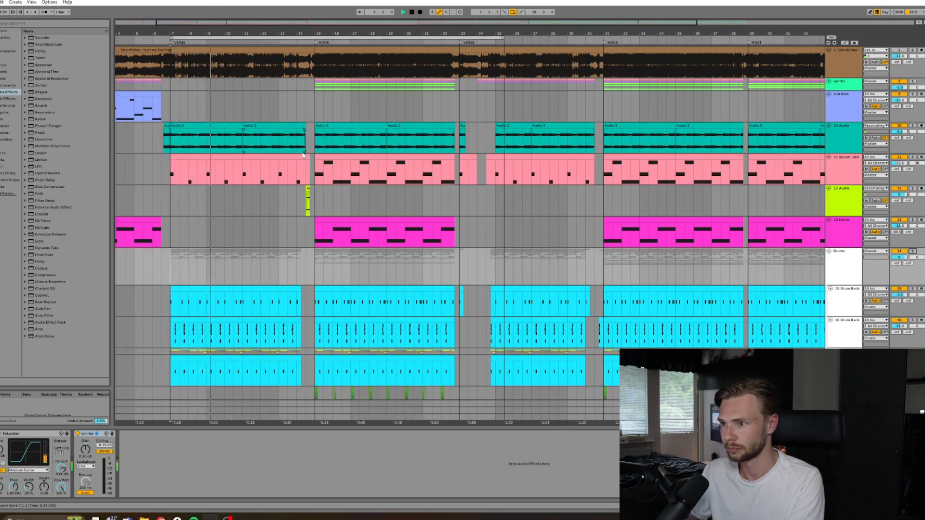
Unfold the 17 Group track inside the Drums group to show its percussion loop tracks
scroll(311, 260, down, 1)
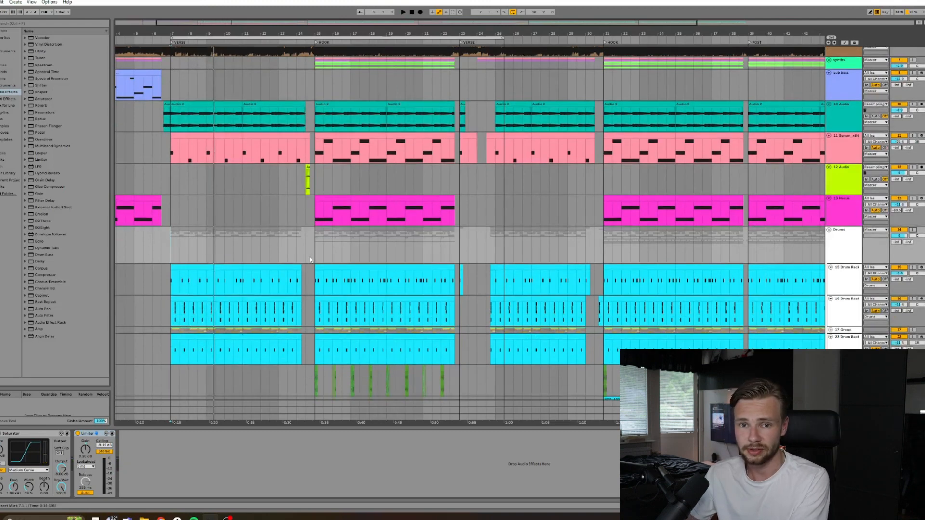
scroll(311, 260, down, 7)
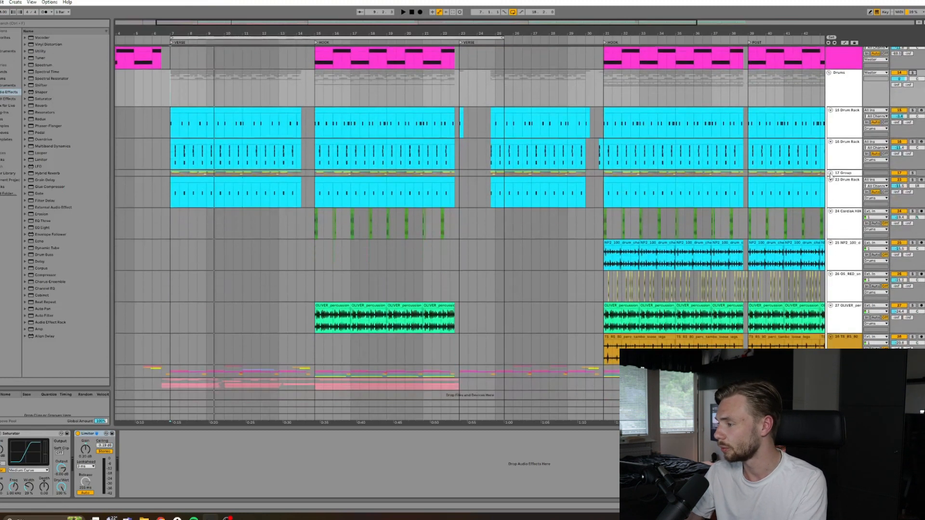
click(831, 174)
scroll(233, 214, down, 2)
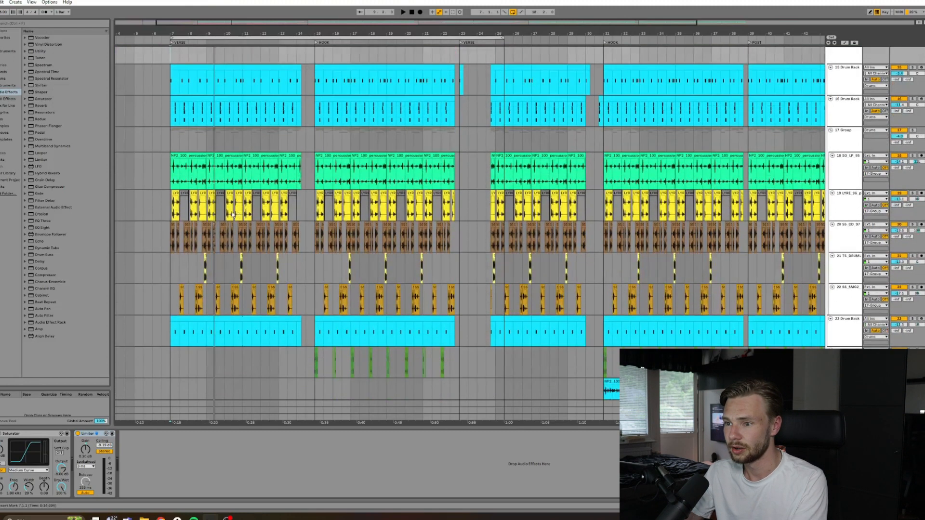
scroll(175, 212, up, 2)
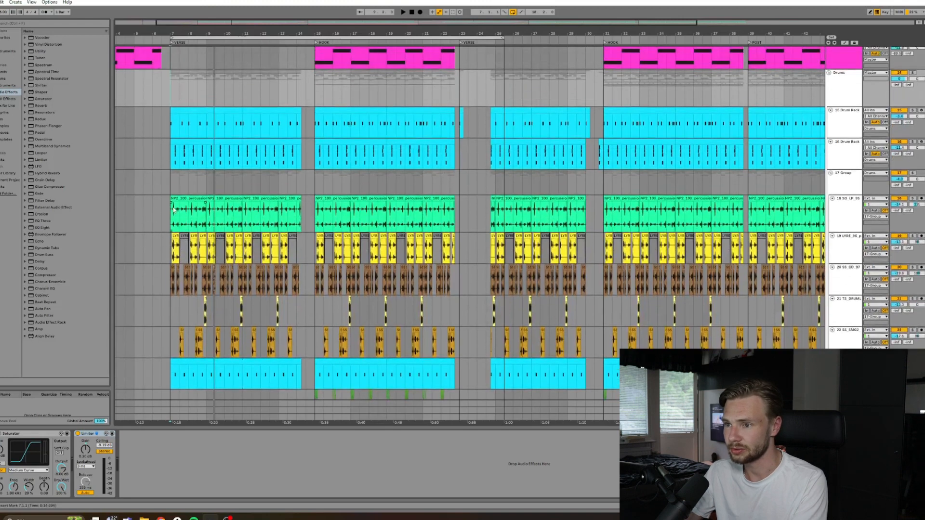
scroll(181, 208, down, 1)
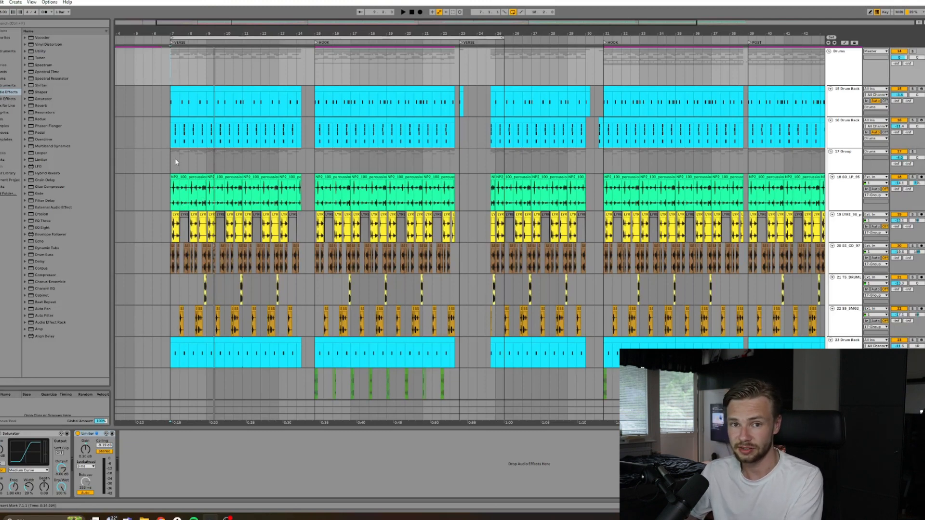
scroll(427, 215, down, 1)
Inspect the sample devices on the kick and clap Drum Rack tracks 15 and 16 in the first verse
drag(392, 21, 311, 64)
drag(260, 22, 260, 47)
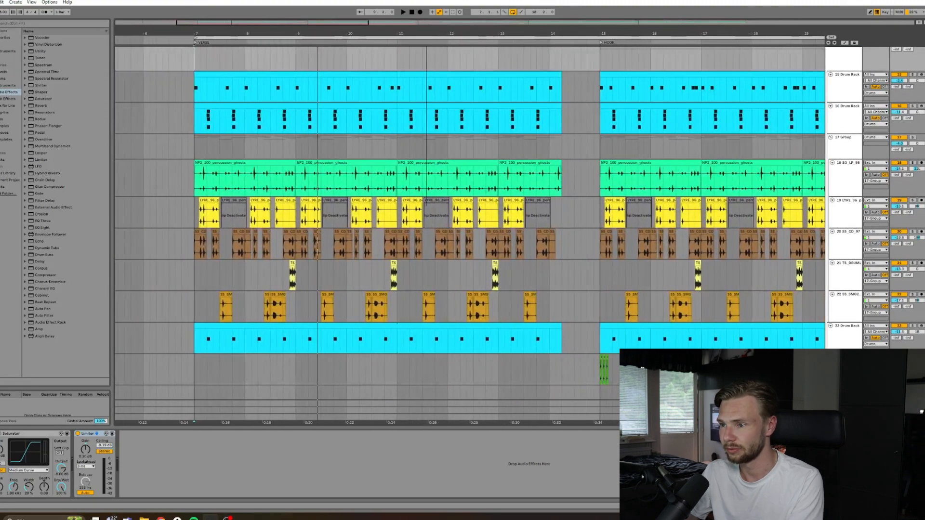
drag(426, 34, 426, 43)
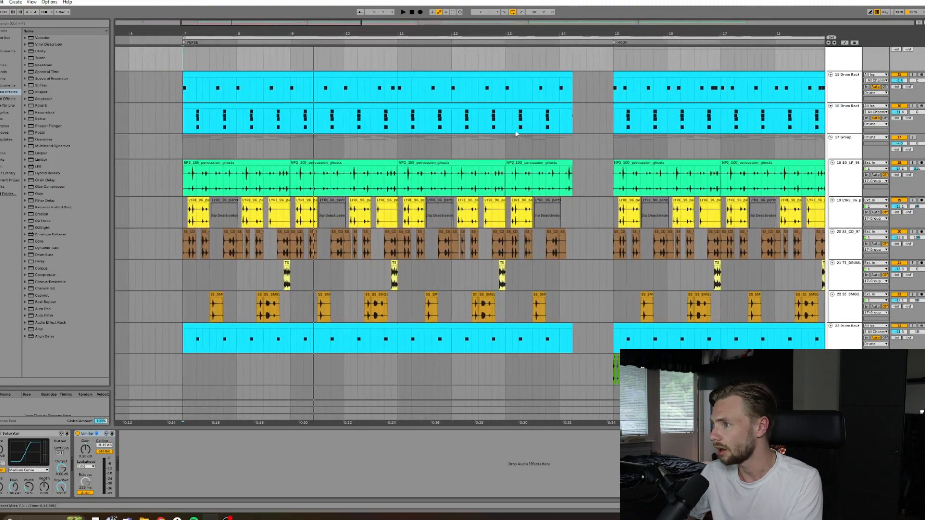
click(906, 76)
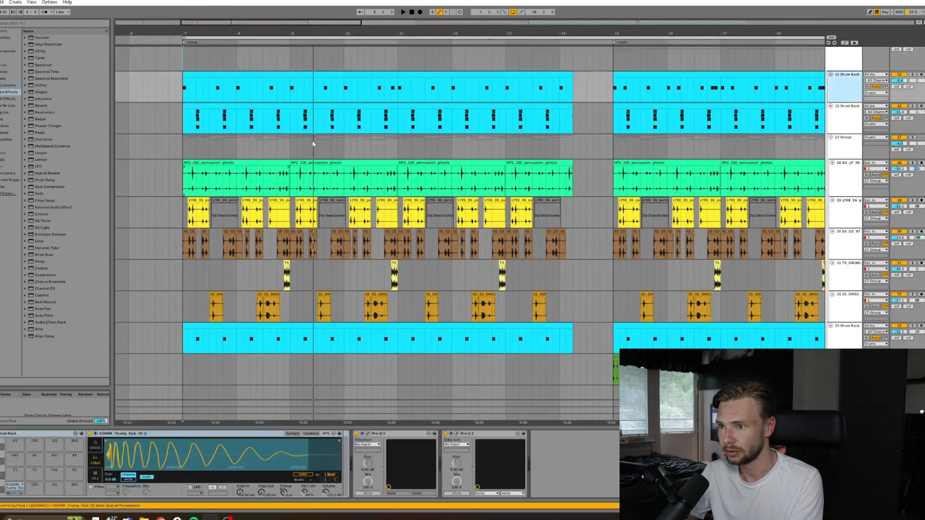
click(302, 125)
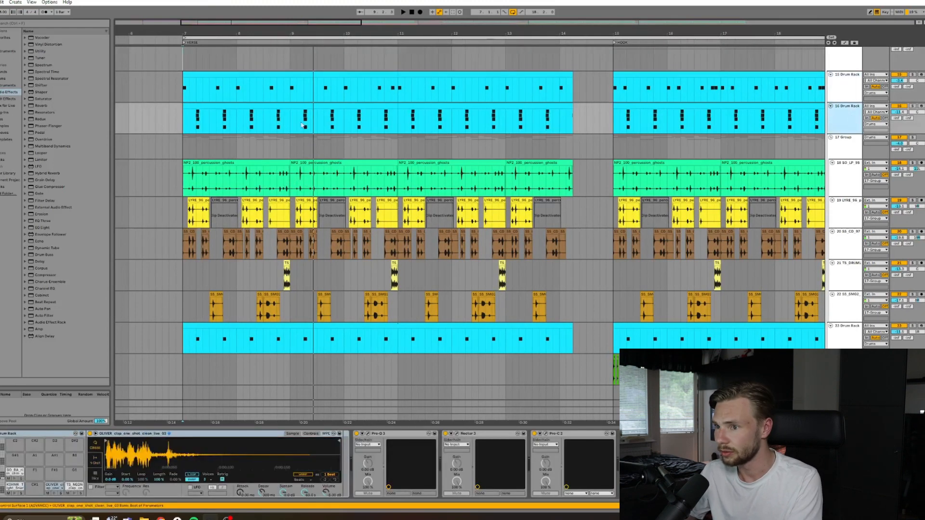
click(198, 129)
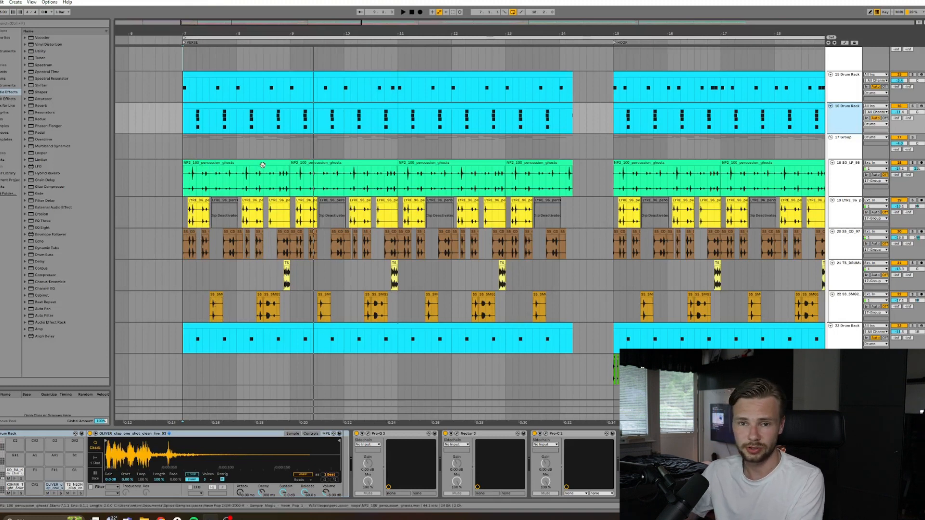
Solo the 23 Drum Rack snare track and play it from the start of the first verse
scroll(233, 251, down, 2)
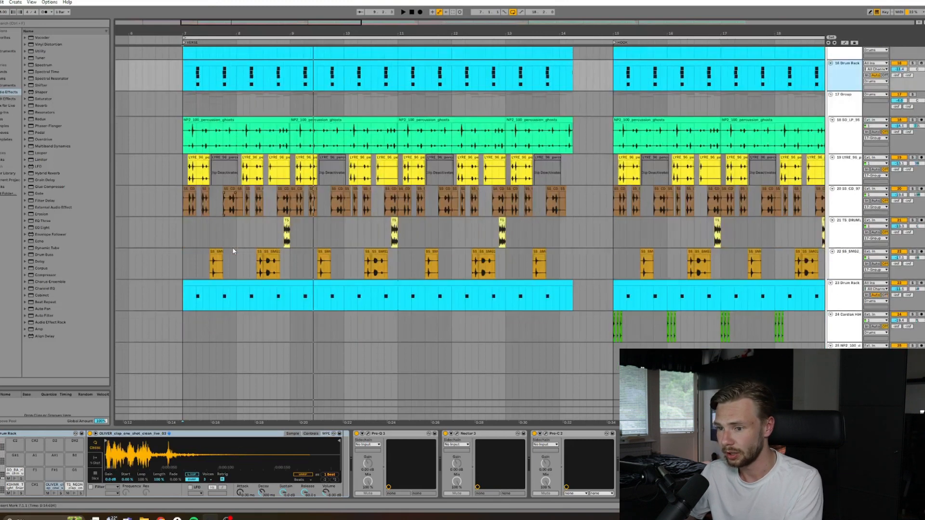
click(402, 282)
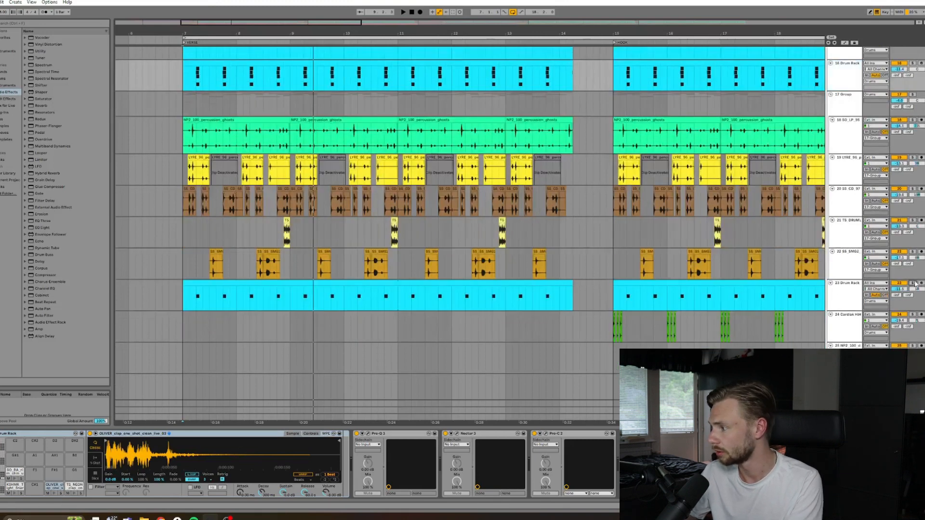
click(189, 298)
key(space)
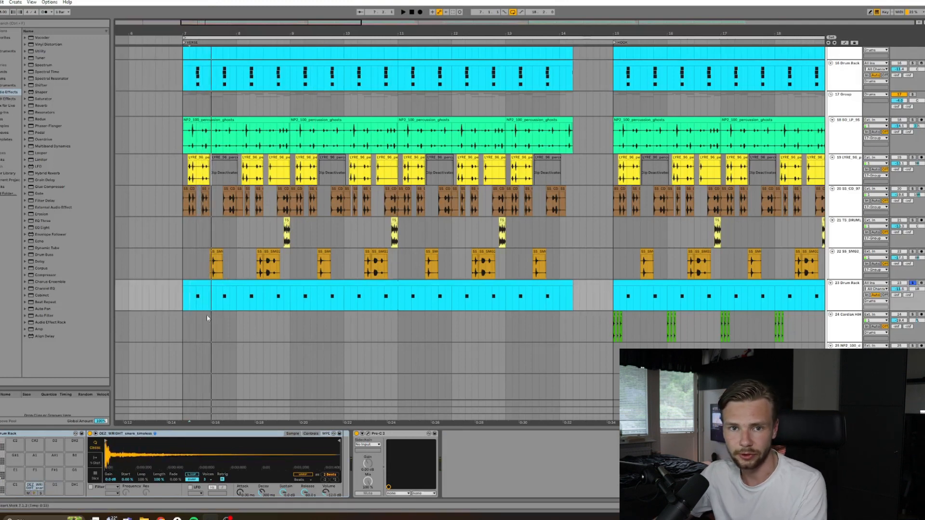
Solo the whole Drums group and play it back from bar 7, the start of the first verse
scroll(247, 328, up, 1)
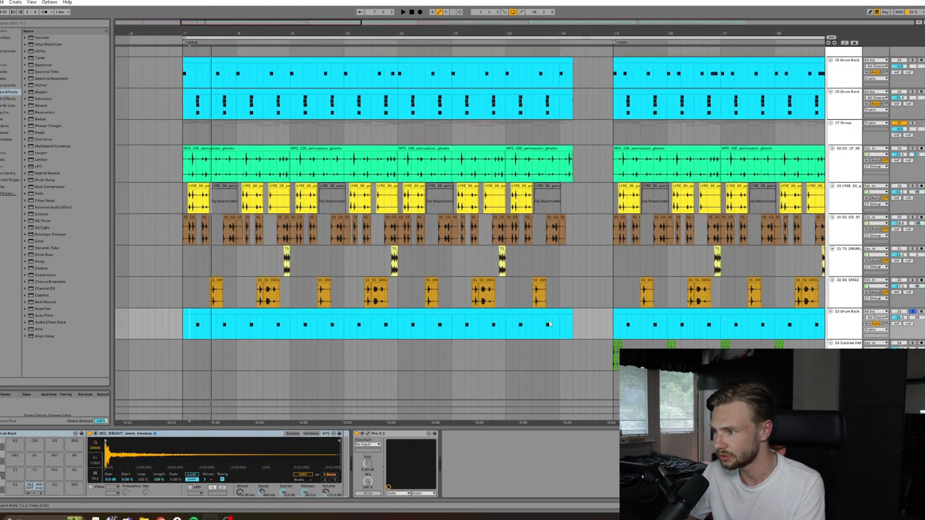
scroll(838, 147, up, 3)
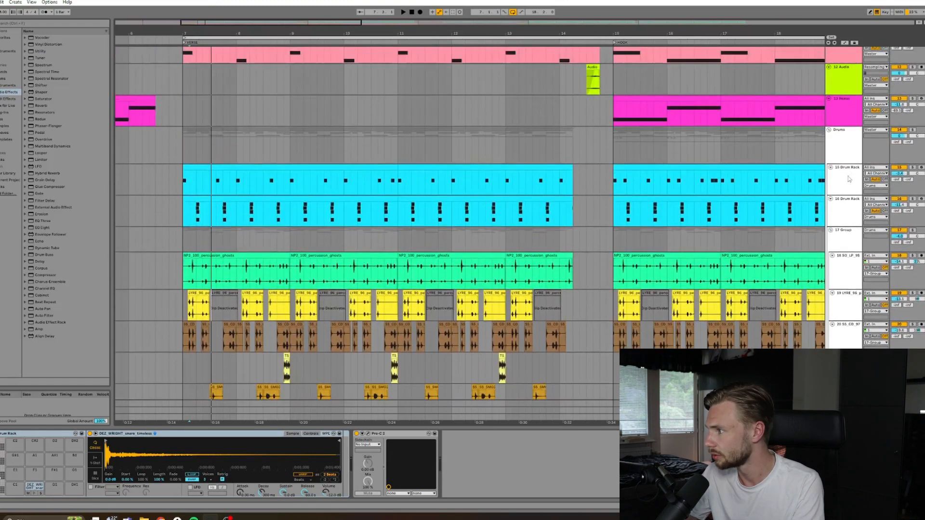
click(838, 146)
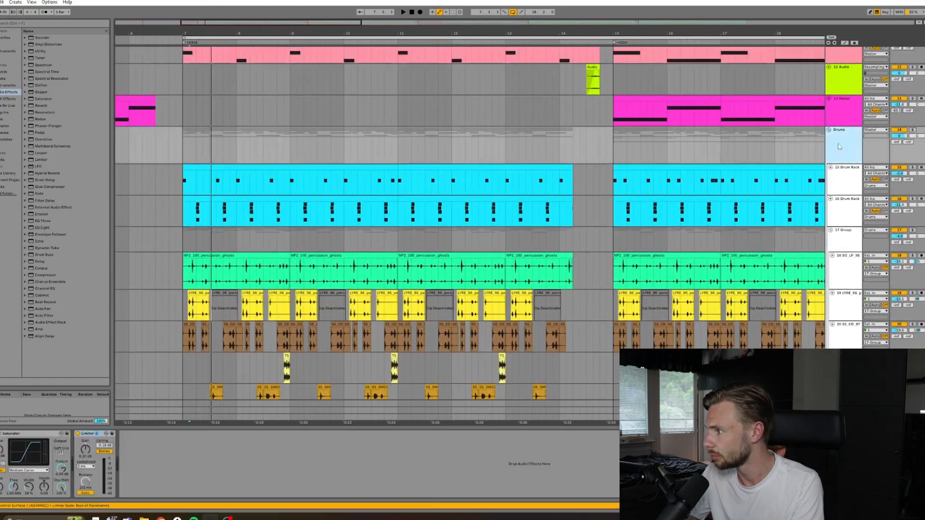
click(176, 152)
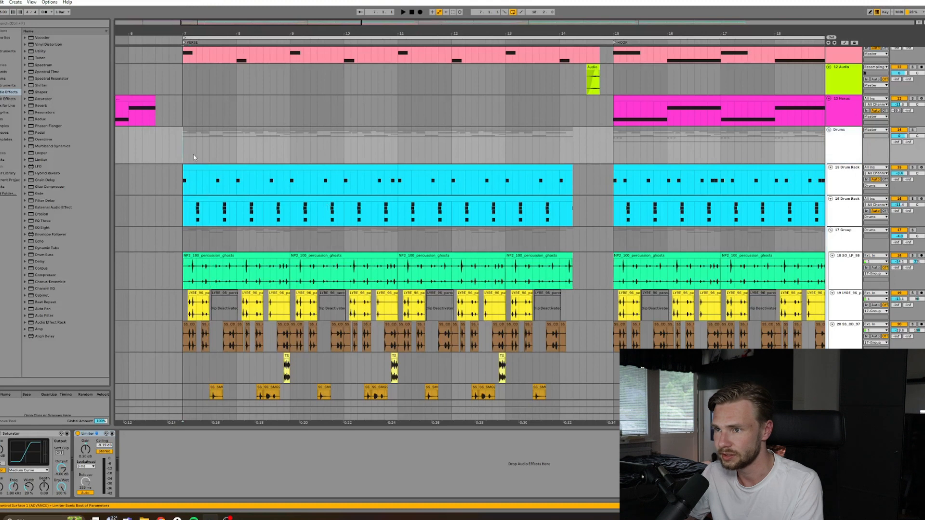
click(912, 130)
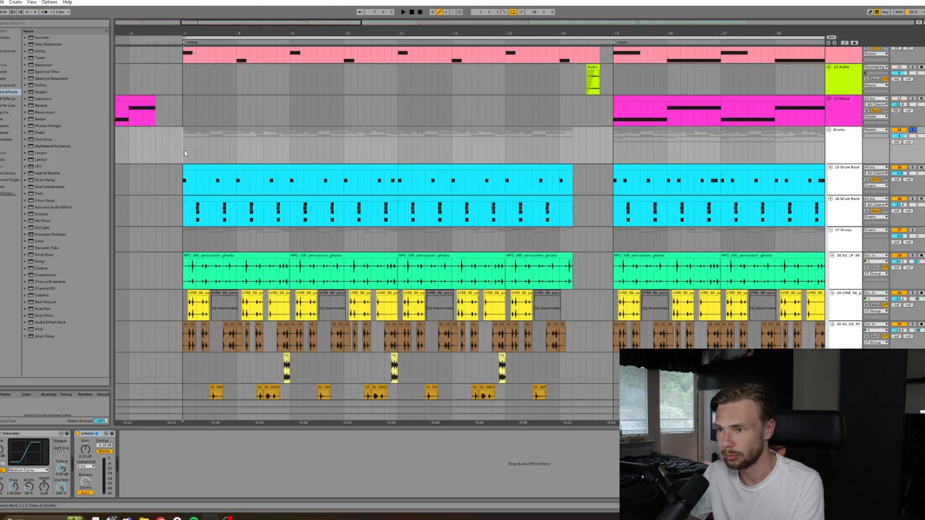
key(space)
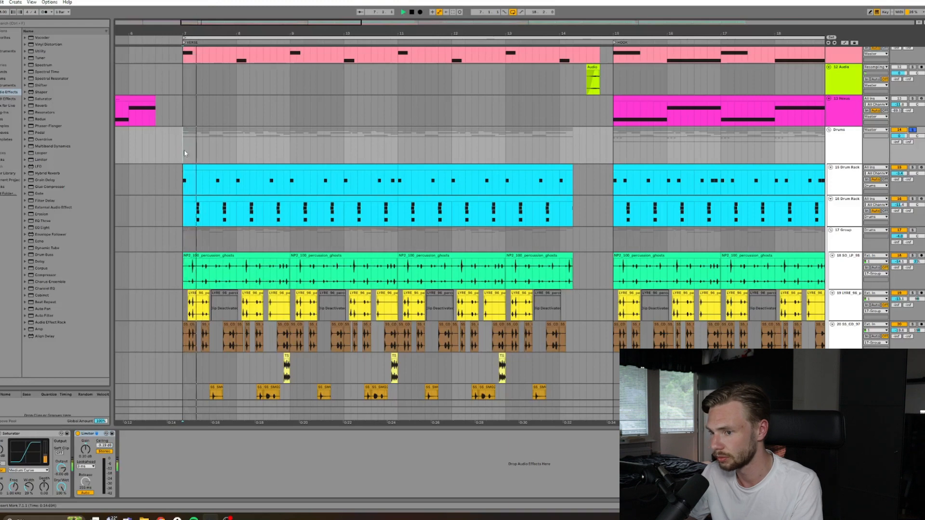
scroll(202, 154, down, 3)
scroll(208, 154, down, 3)
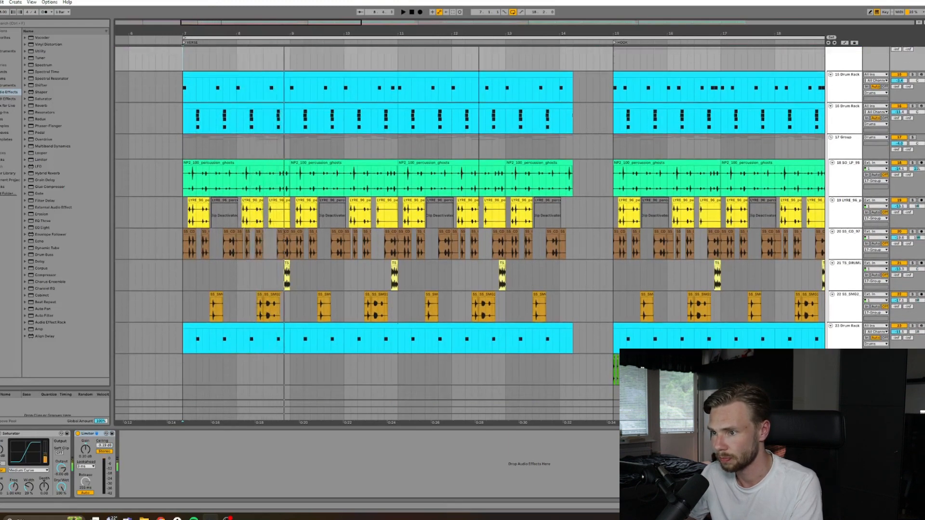
key(space)
Solo the kick and clap Drum Rack tracks 15 and 16 together and play them from bar 7
drag(222, 21, 222, 22)
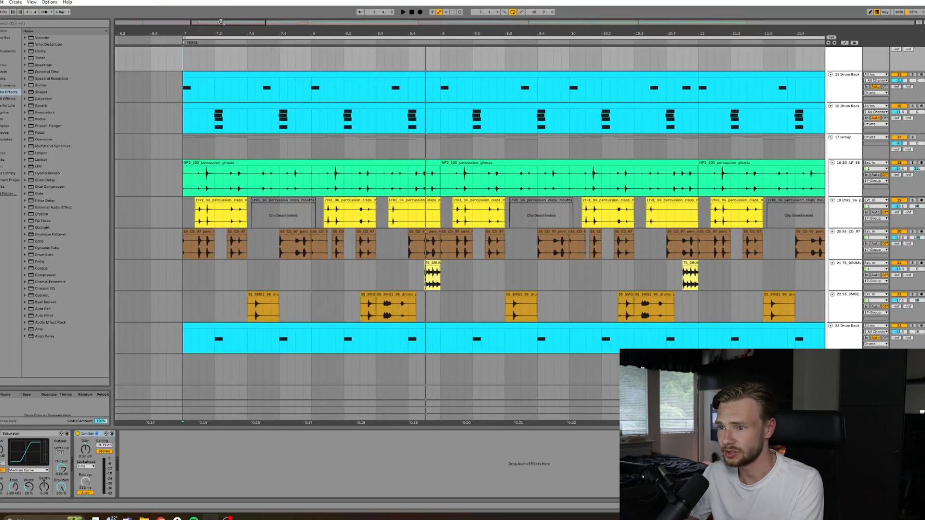
click(844, 94)
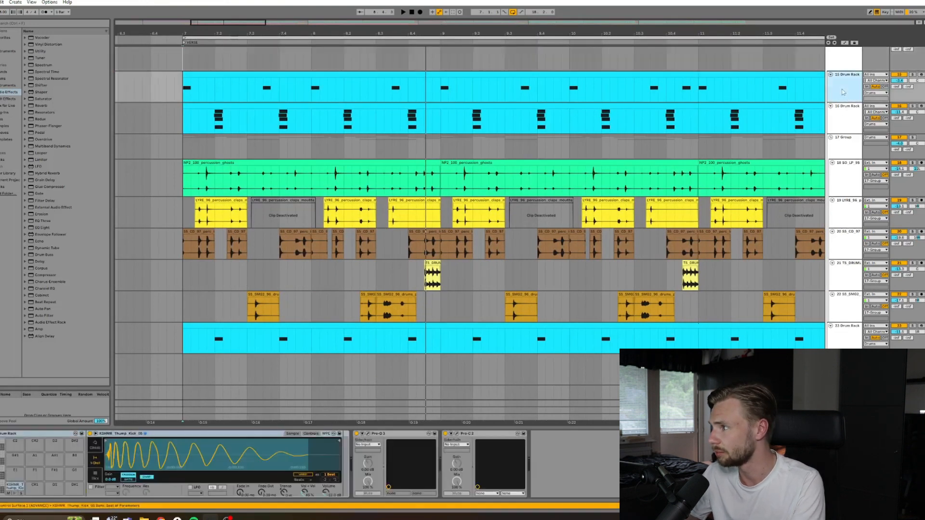
click(845, 118)
click(854, 93)
shift+click(846, 116)
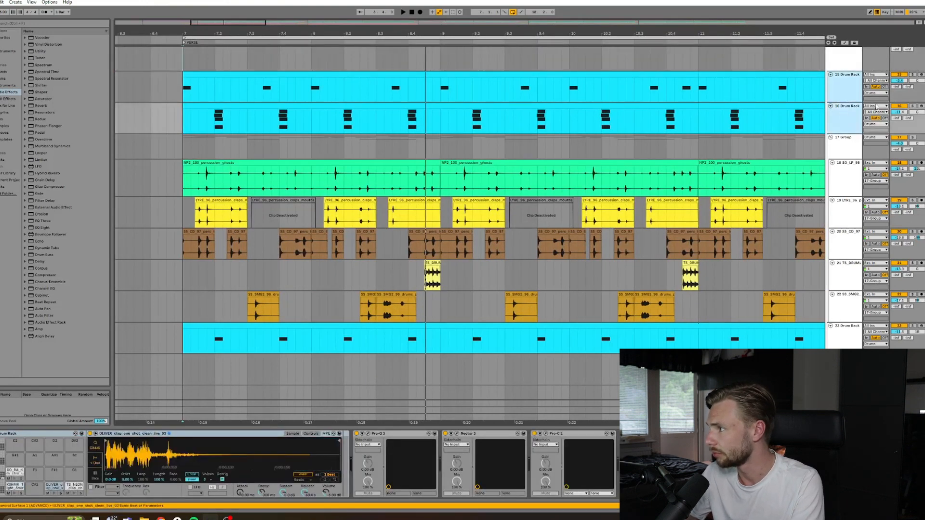
click(912, 75)
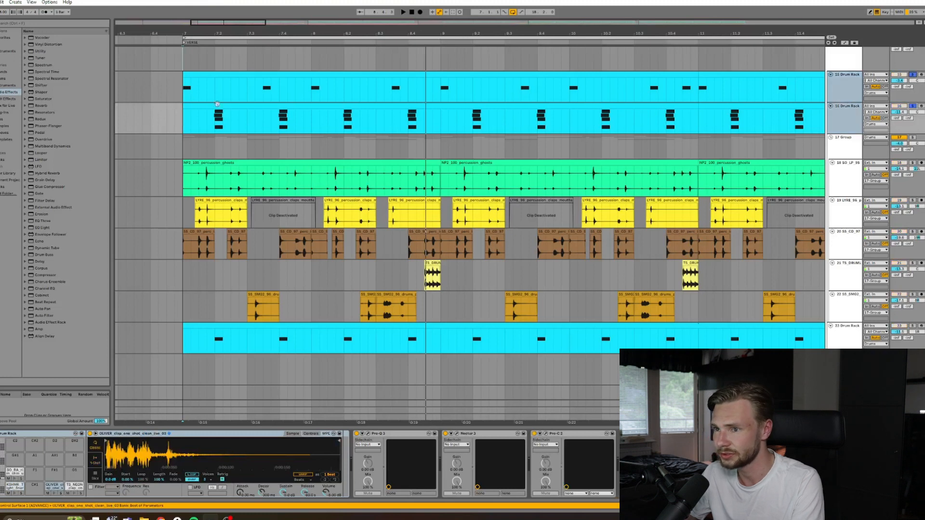
key(space)
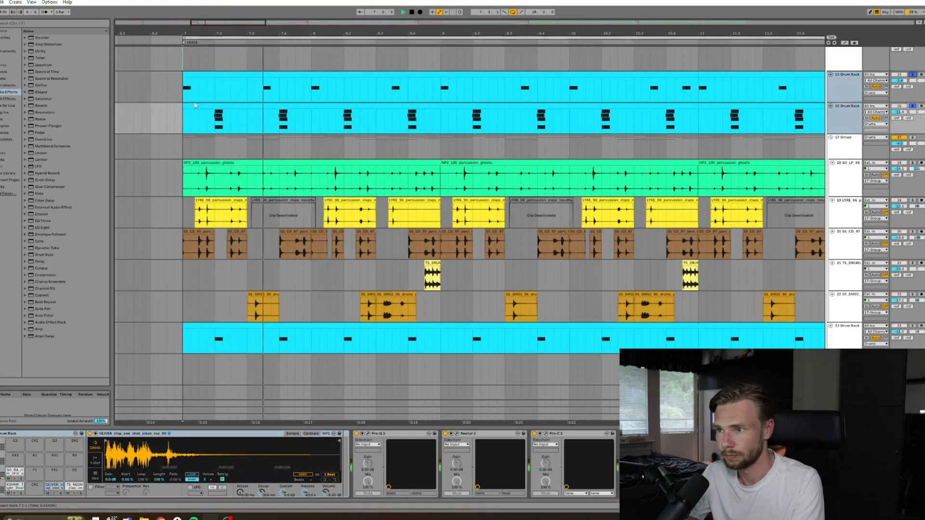
key(space)
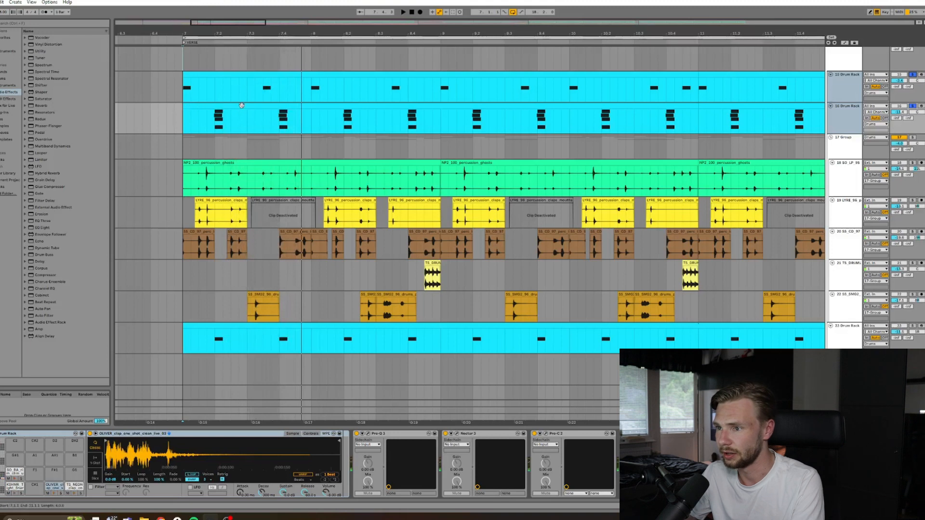
Examine the four layered snare and clap samples in the Drum Rack of track 16, one pad after another
click(481, 115)
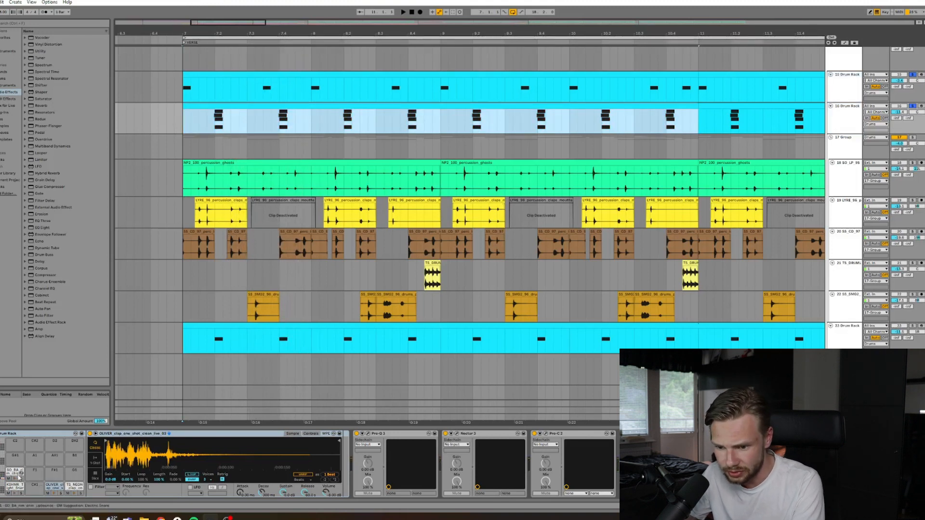
click(12, 474)
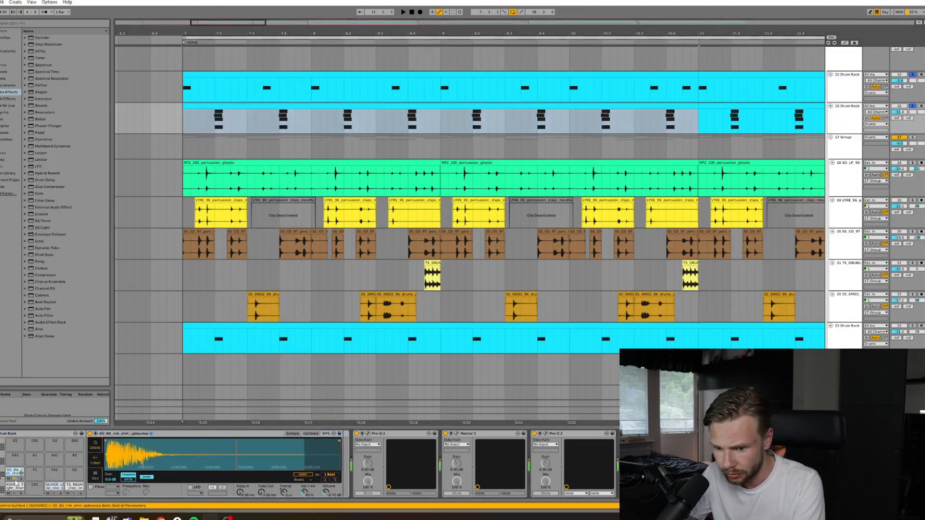
click(15, 488)
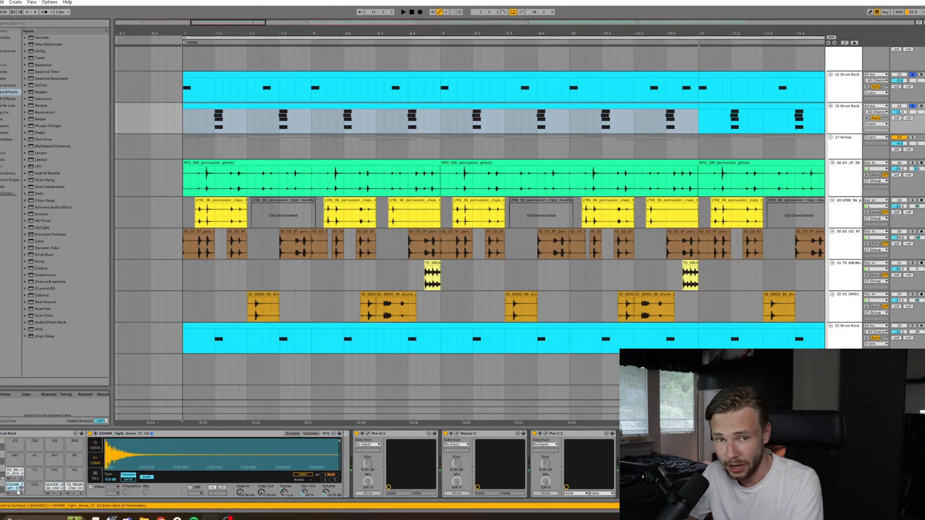
click(53, 489)
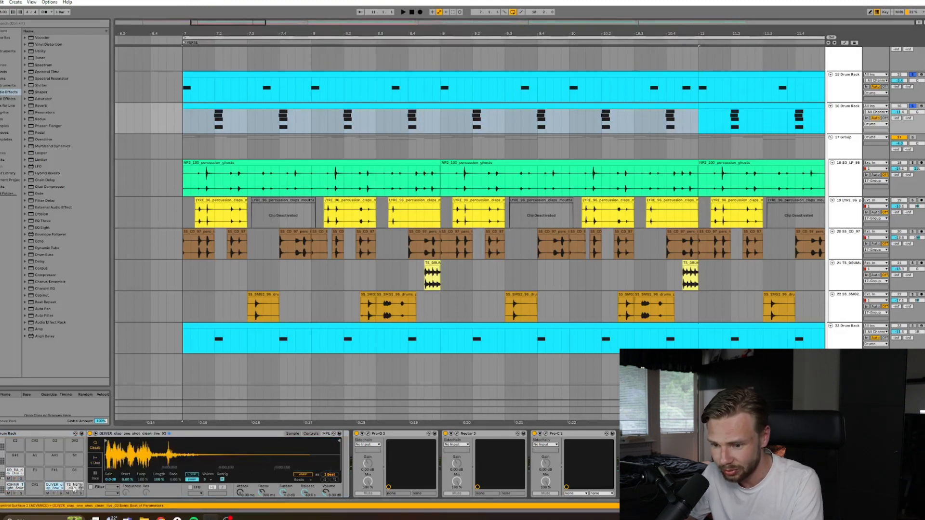
click(74, 493)
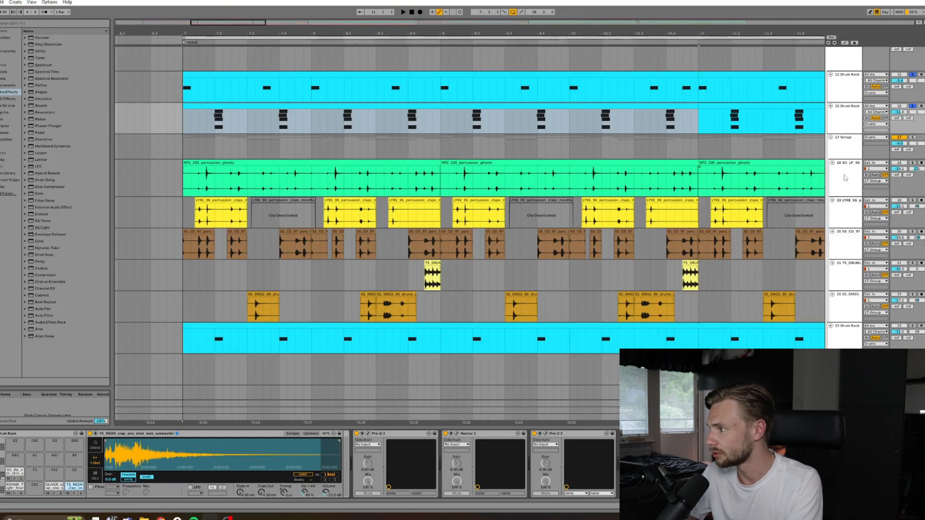
Solo the percussion ghosts loop on track 18 and set playback to start at bar 7
click(272, 182)
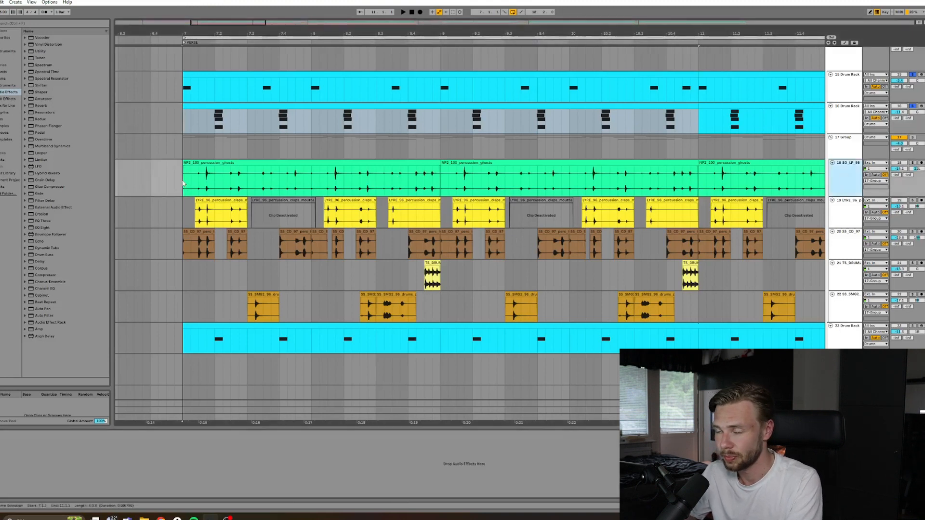
click(912, 163)
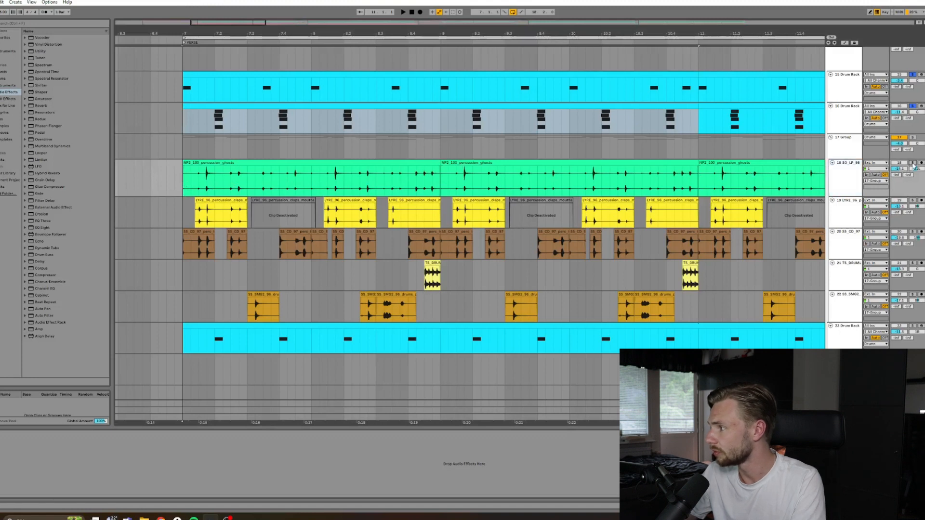
click(183, 183)
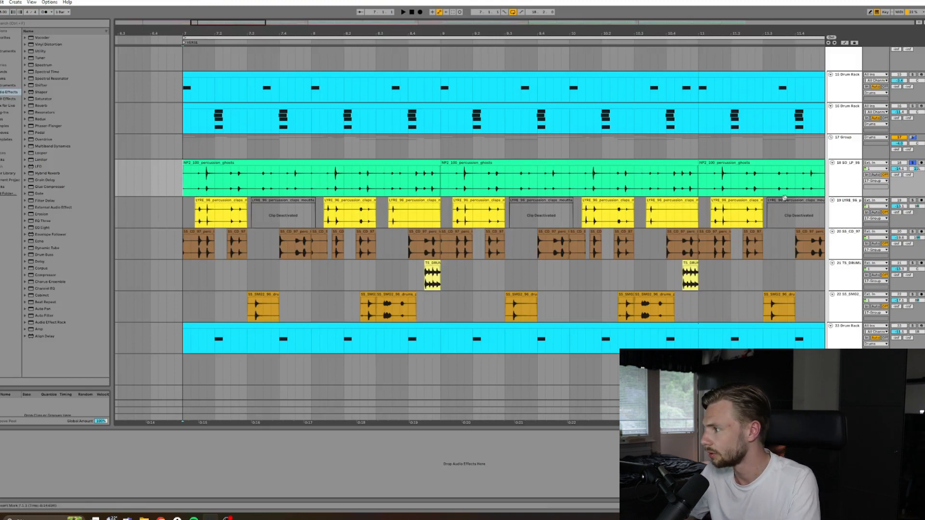
Add percussion tracks 19 to 22 to the solo with track 18 and play all five layers from bar 7
click(913, 200)
click(912, 232)
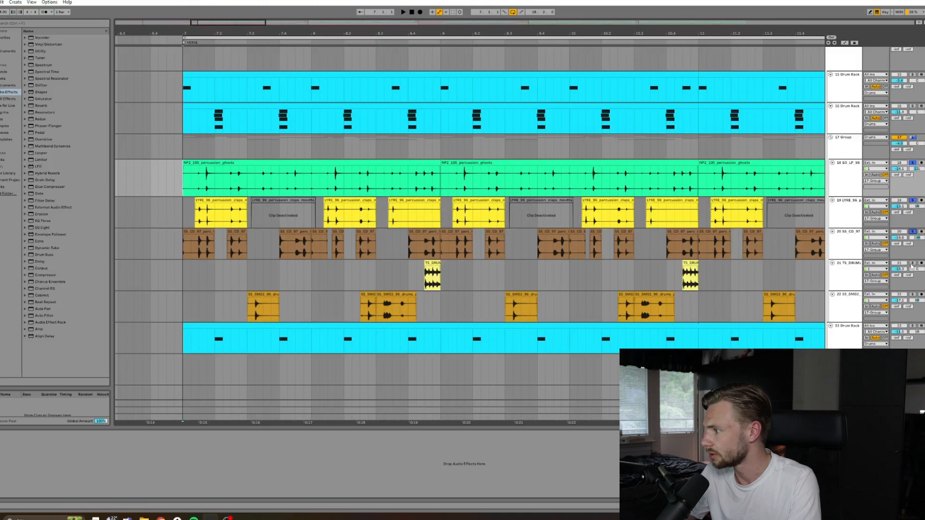
click(912, 263)
click(912, 294)
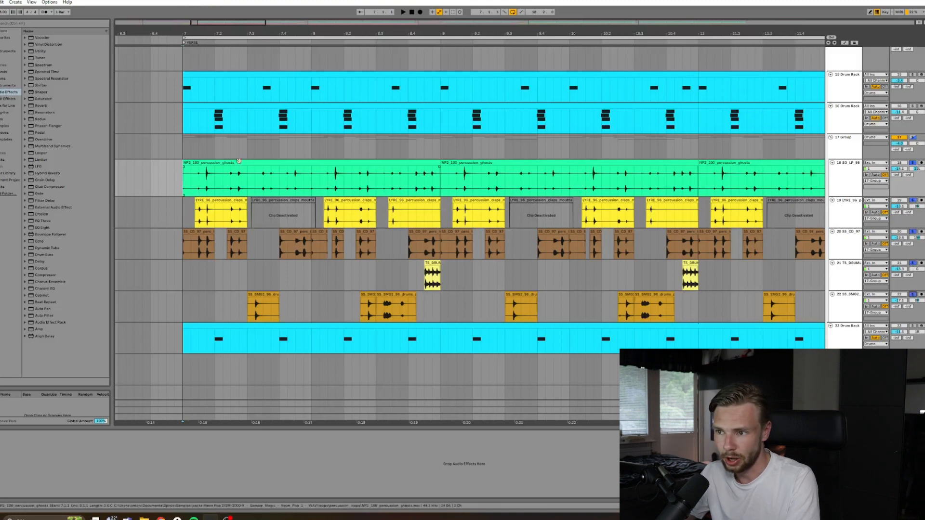
click(216, 162)
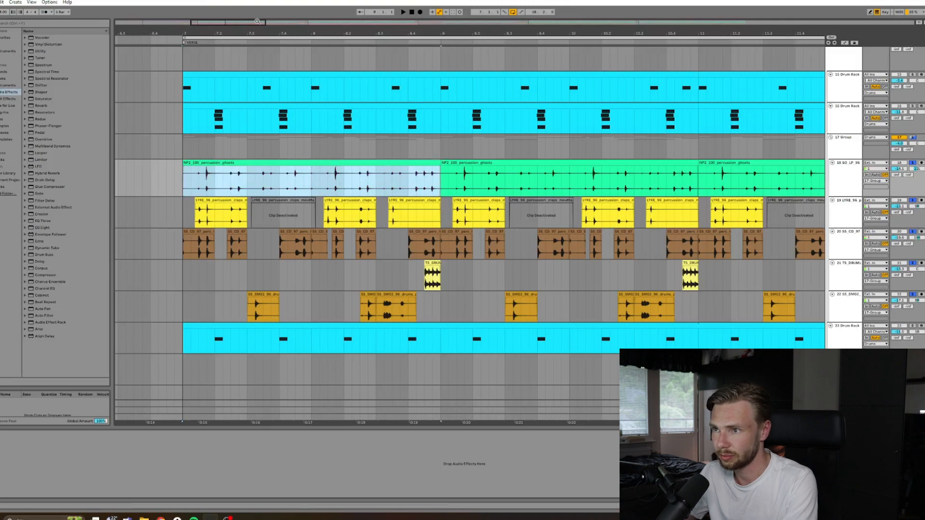
drag(257, 21, 282, 151)
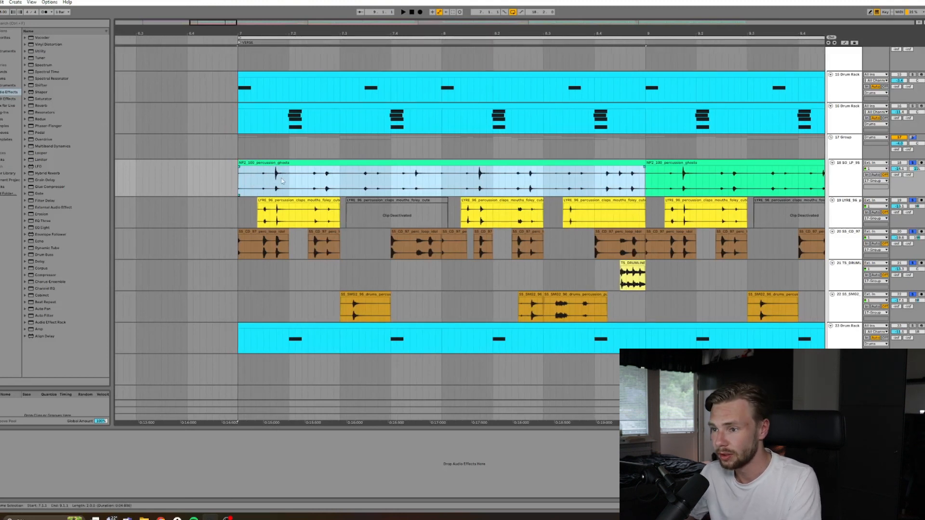
drag(270, 35, 140, 180)
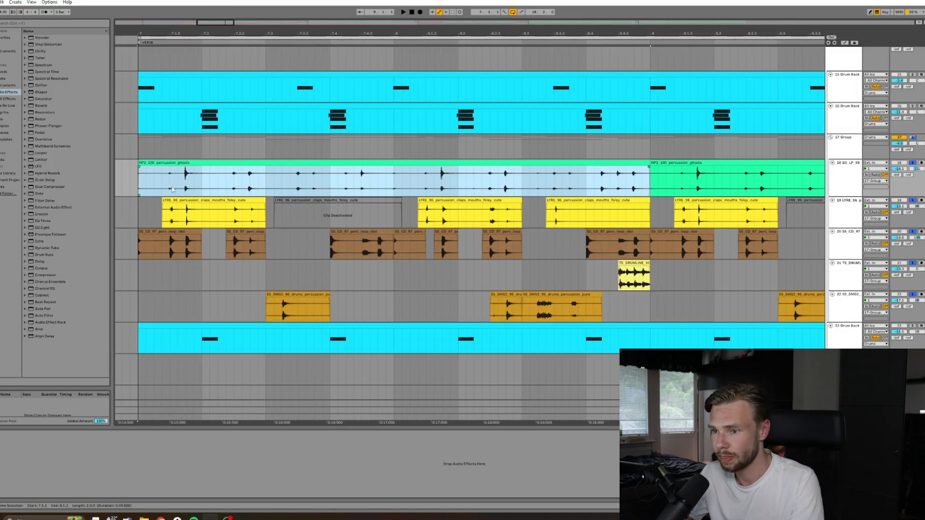
key(space)
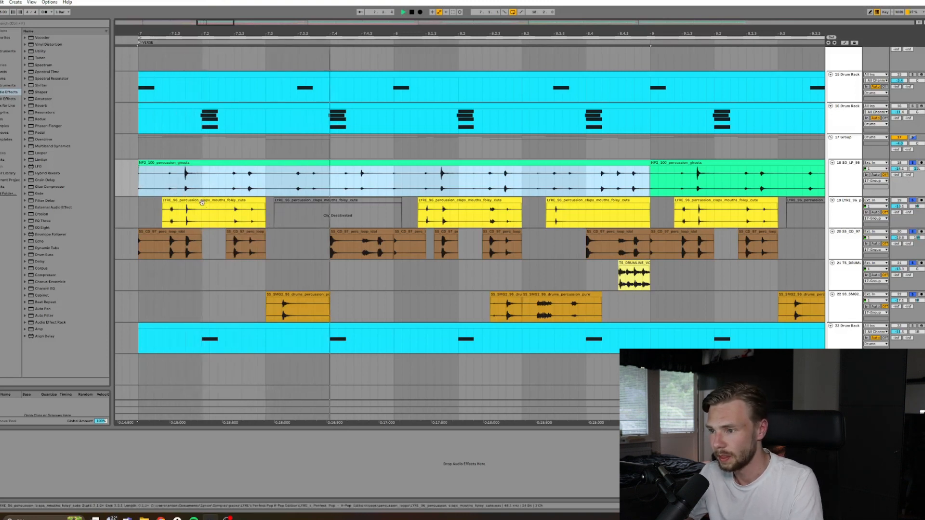
key(space)
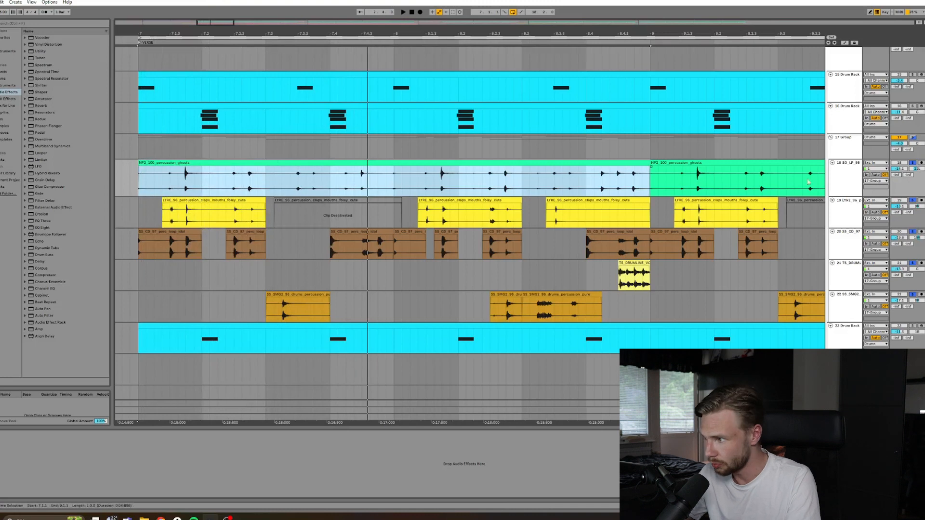
Play the percussion ghosts loop of track 18 alone, and again with the claps and foley cuts of track 19 soloed too
click(912, 163)
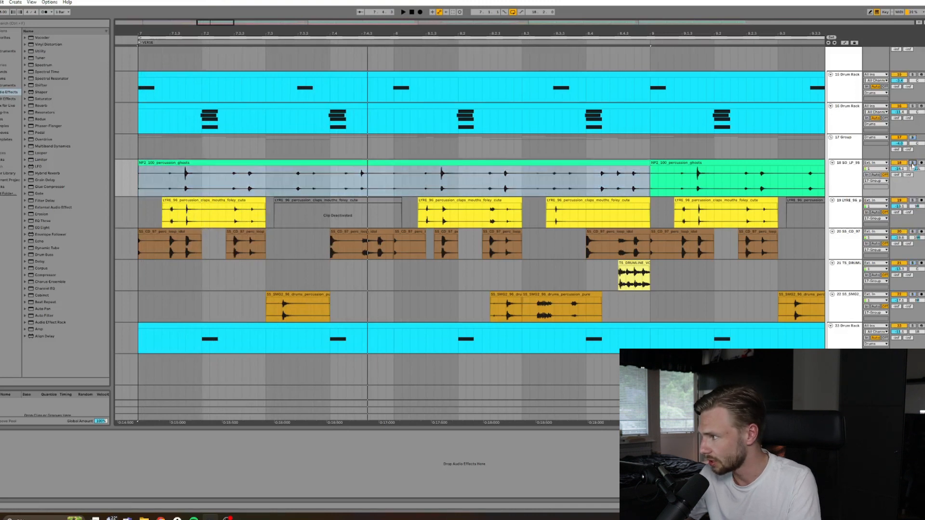
click(228, 194)
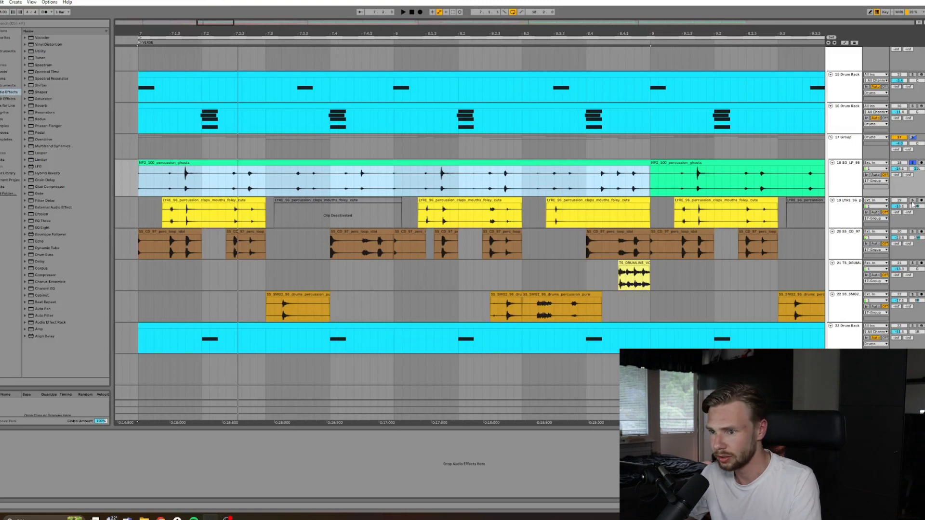
click(912, 201)
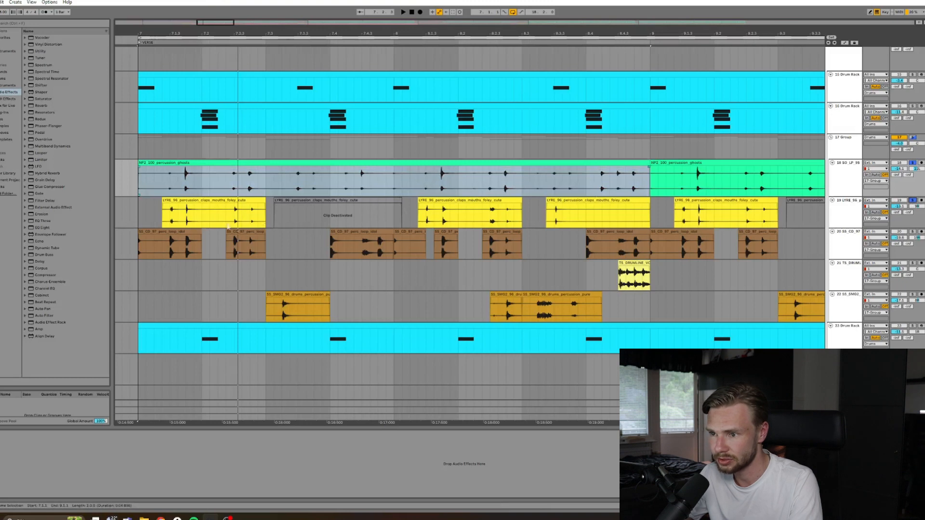
click(161, 186)
key(space)
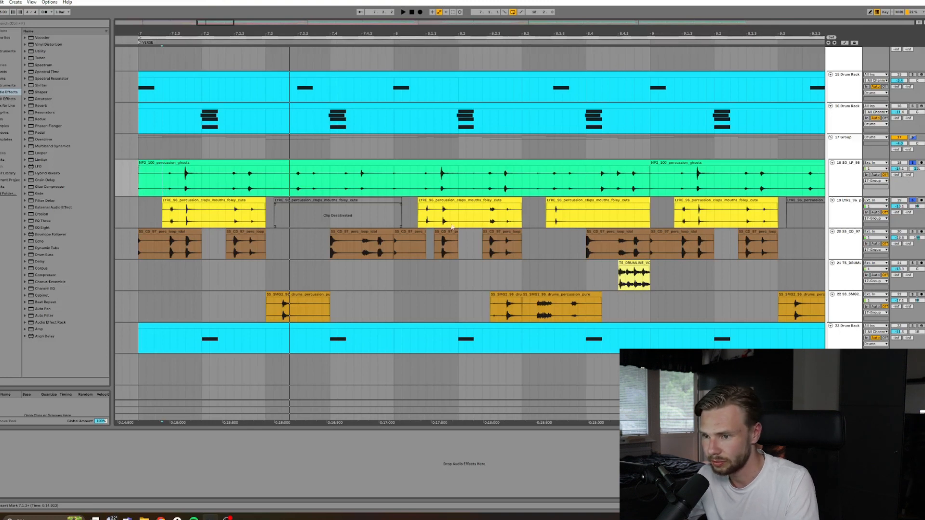
Solo the chopped perc loop on track 20 and play it from its first clip at bar 7
ctrl+click(912, 232)
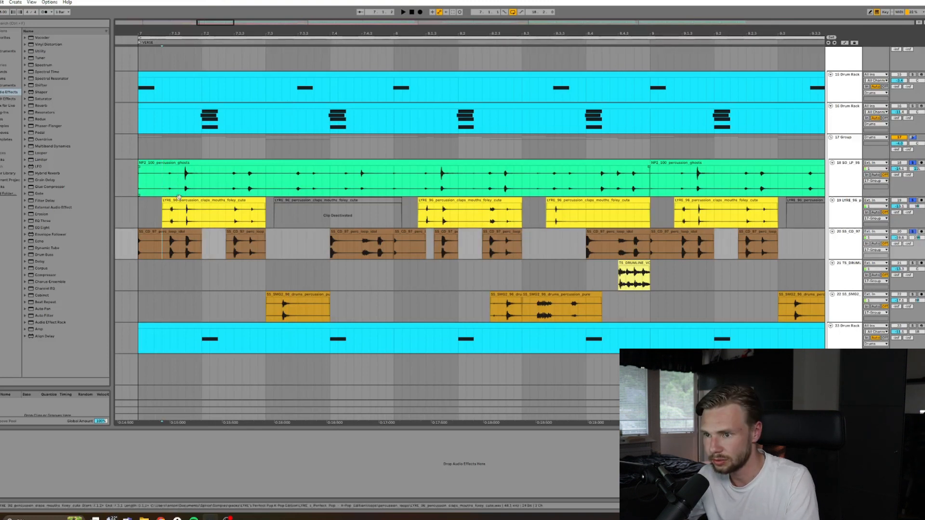
click(160, 233)
click(187, 252)
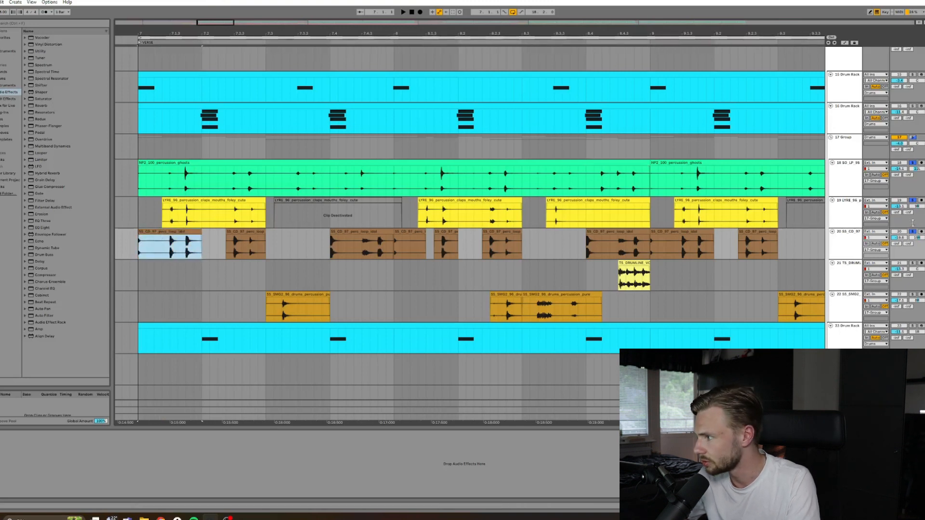
key(space)
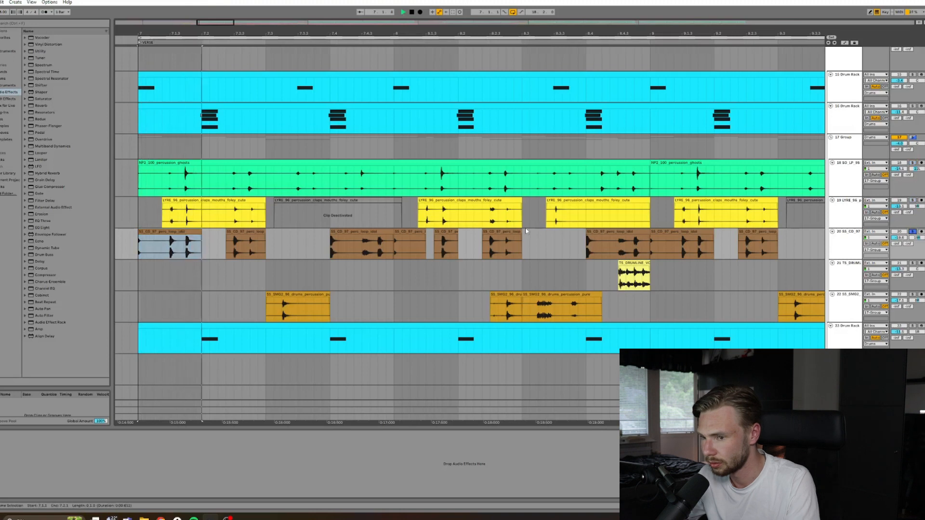
key(space)
Add tracks 19 and 18 back to the solo and play the three percussion layers together from bar 7
ctrl+click(914, 200)
ctrl+click(914, 163)
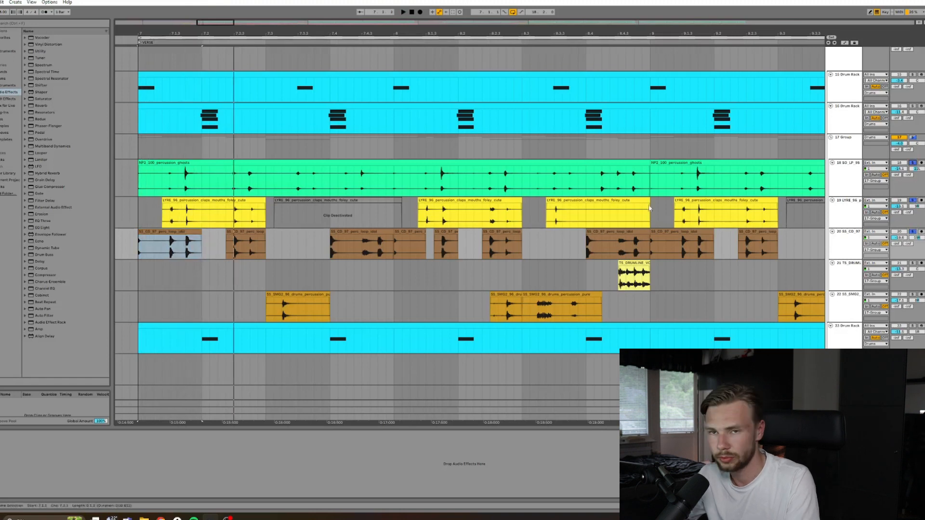
key(space)
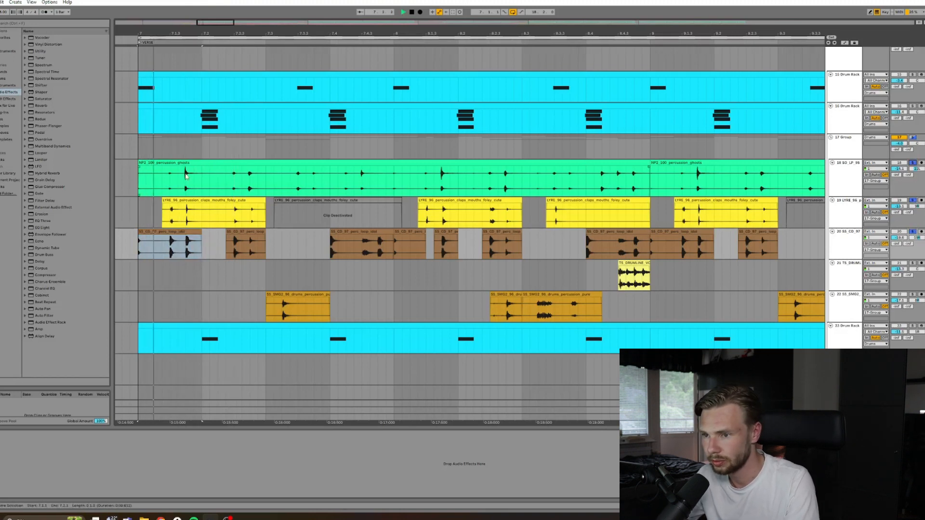
key(space)
Examine the overlapping percussion clips at the start of the verse on tracks 18, 19 and 20, one after another
click(829, 177)
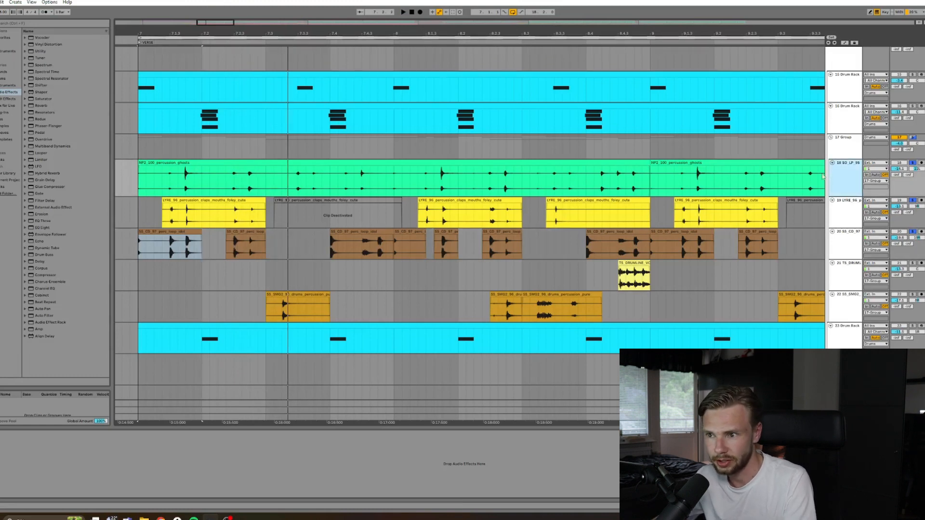
click(185, 209)
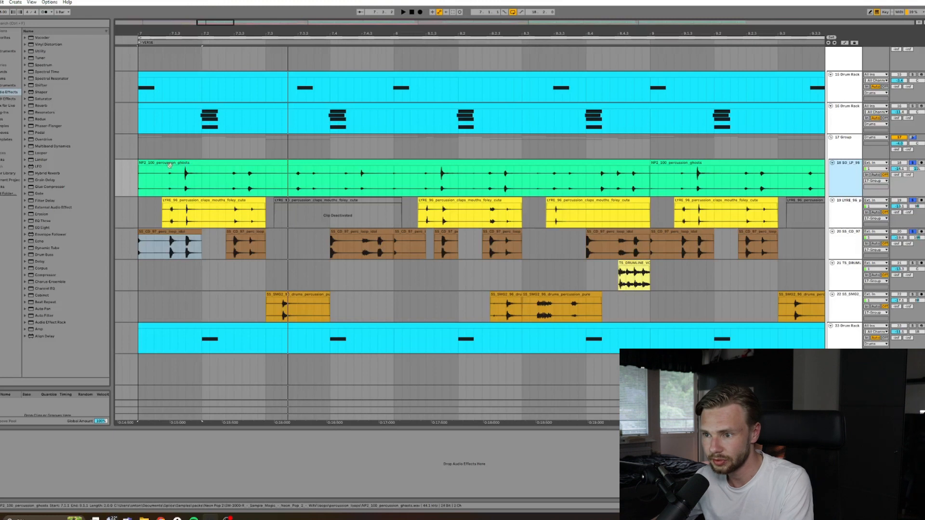
click(185, 199)
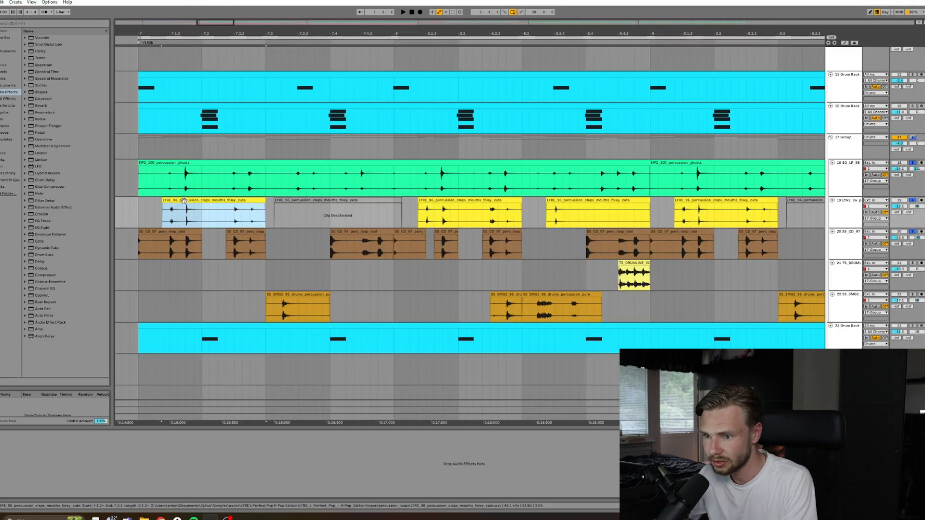
click(153, 232)
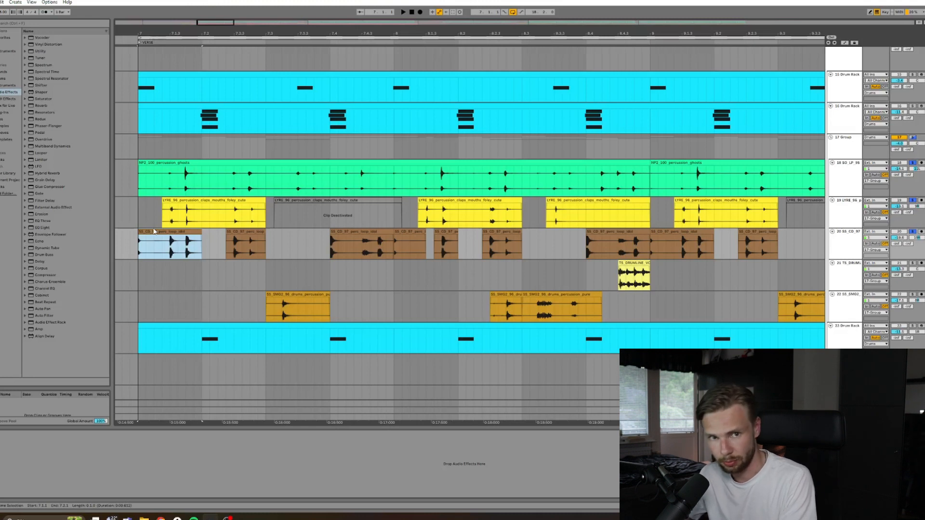
Solo the drumline fill on track 21 and play it from just before its first clip near the end of bar 8
scroll(201, 263, down, 1)
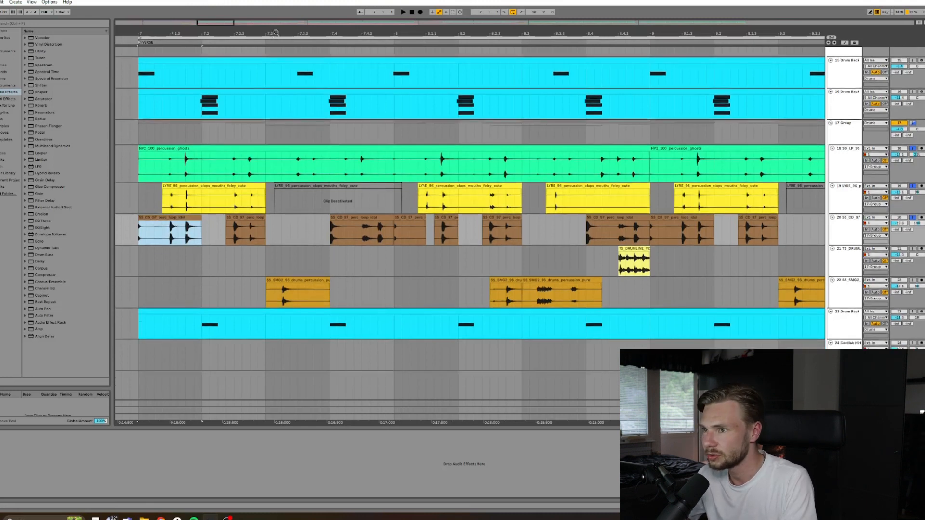
drag(221, 22, 220, 12)
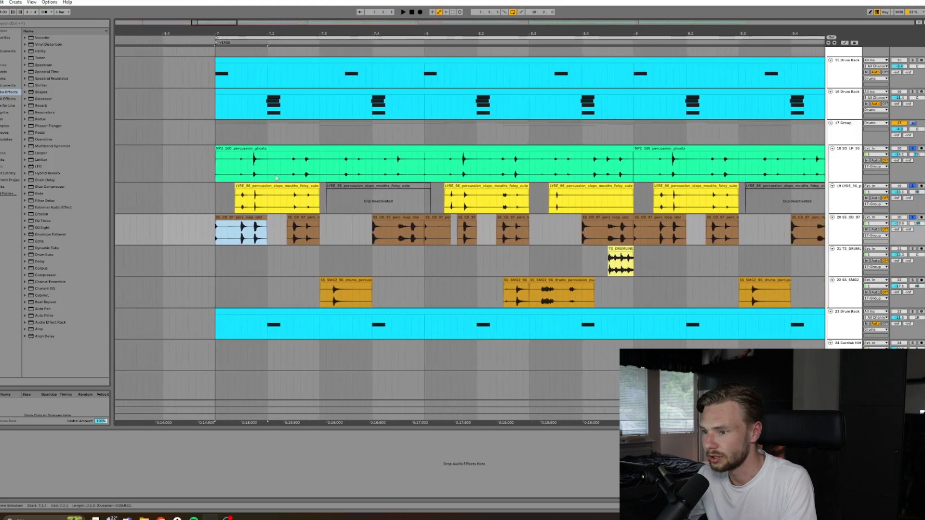
click(601, 260)
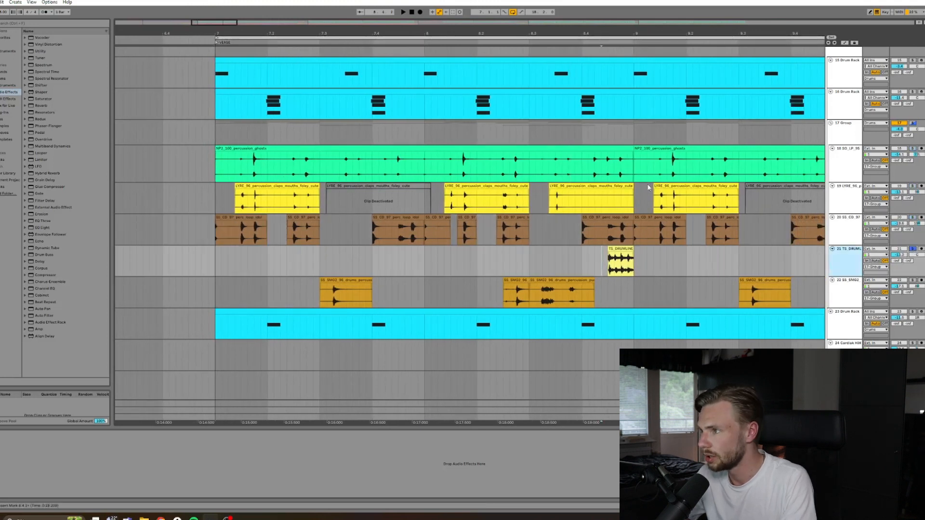
drag(416, 32, 413, 31)
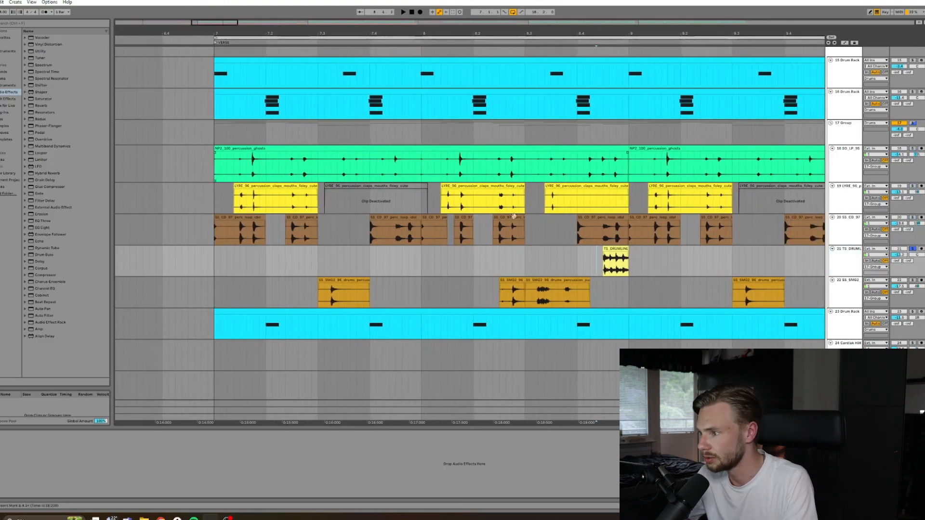
click(588, 260)
key(space)
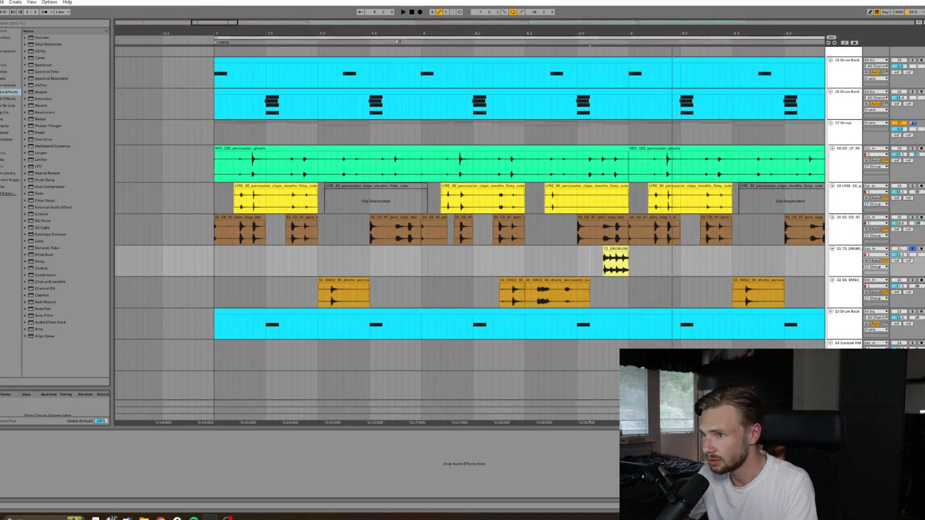
Turn off the solo on track 21 and play the first verse from about the middle of bar 8
key(minus)
key(minus)
key(minus)
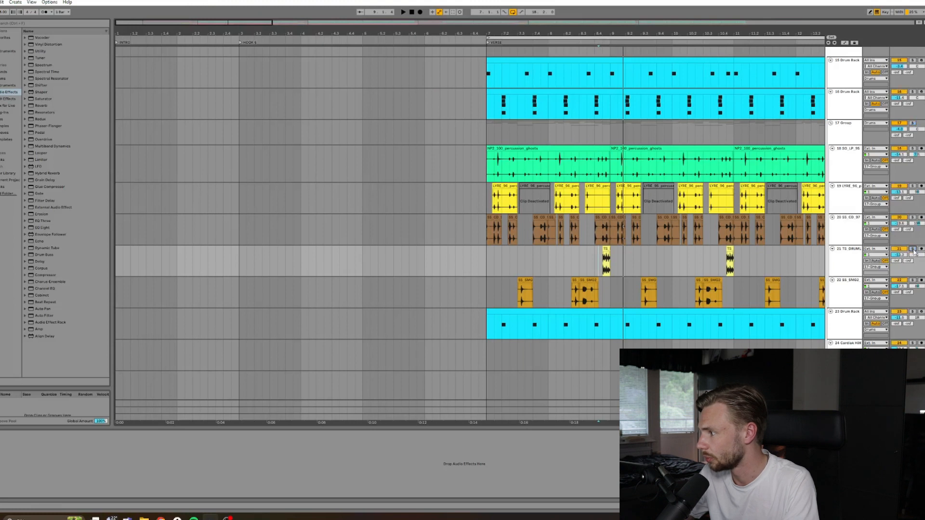
scroll(675, 218, up, 3)
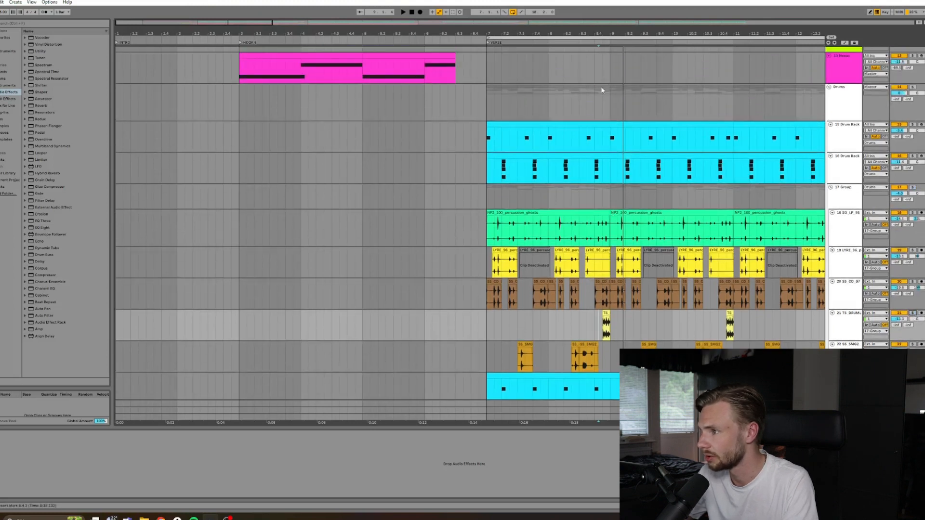
click(580, 91)
key(space)
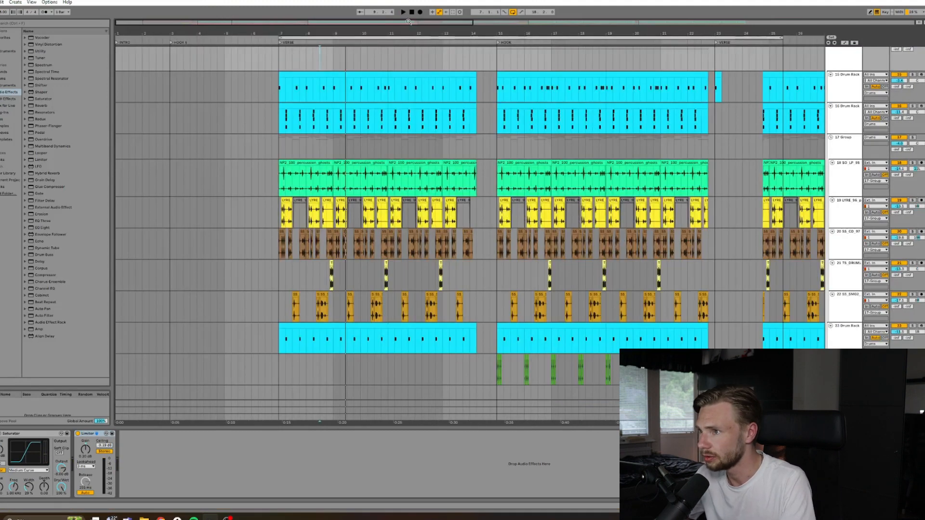
Set the loop to the eight bars of the hook starting at bar 31 and play from there
drag(408, 21, 424, 125)
scroll(808, 183, down, 3)
scroll(808, 190, down, 4)
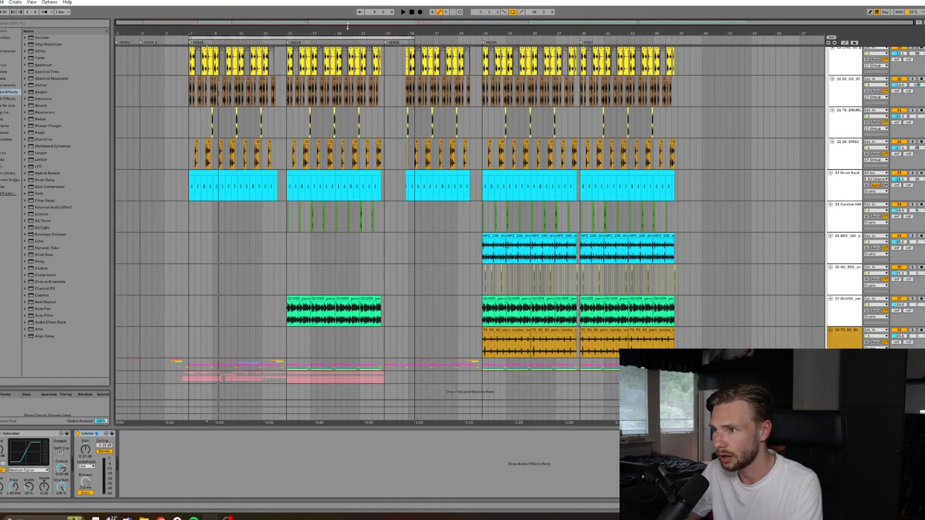
drag(346, 37, 579, 38)
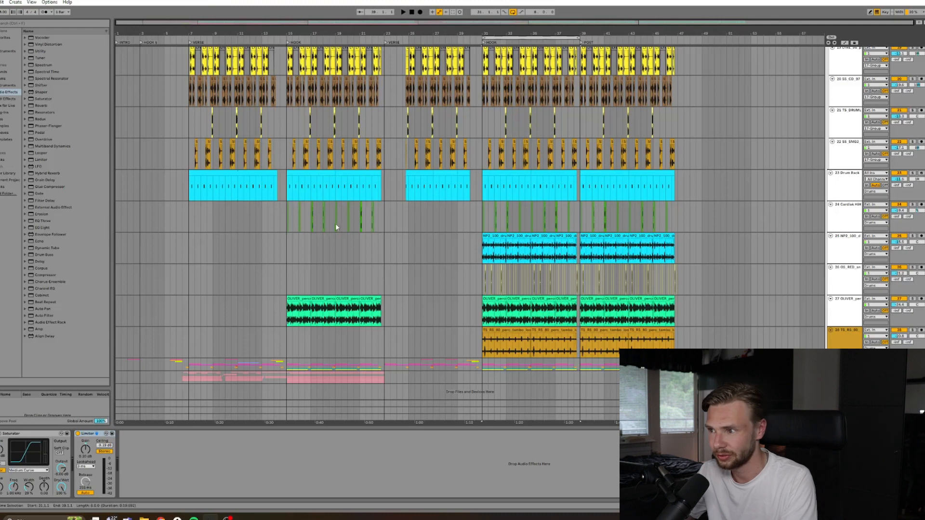
click(483, 123)
key(space)
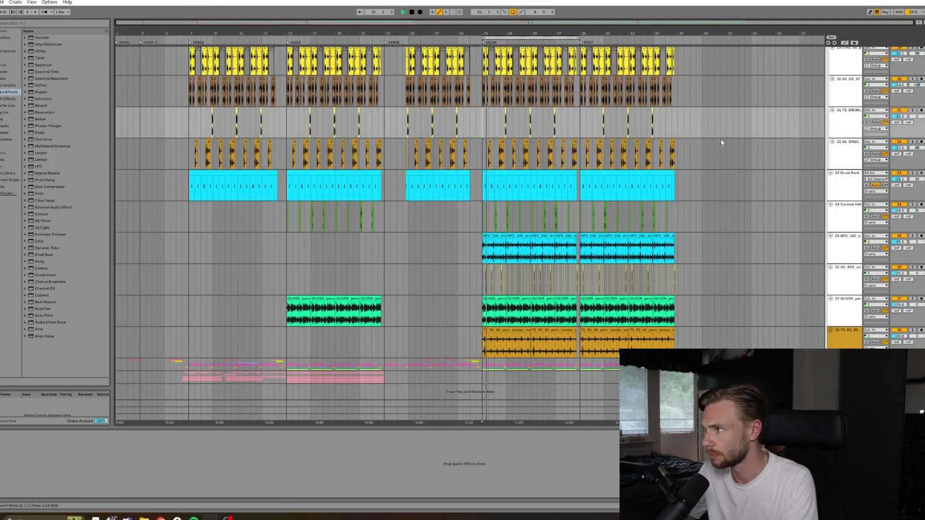
scroll(848, 128, up, 3)
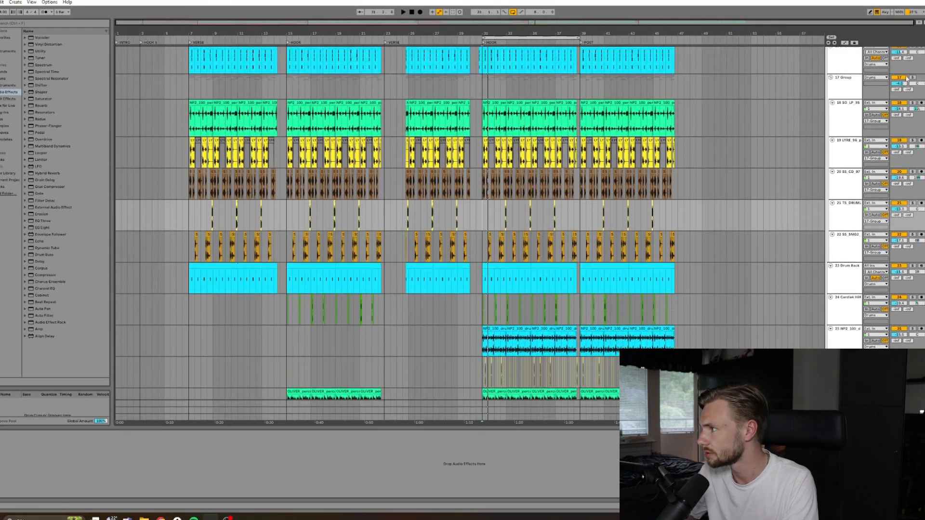
Solo the percussion hits on track 26 and play them from the beginning of the hook at bar 31
scroll(736, 221, down, 5)
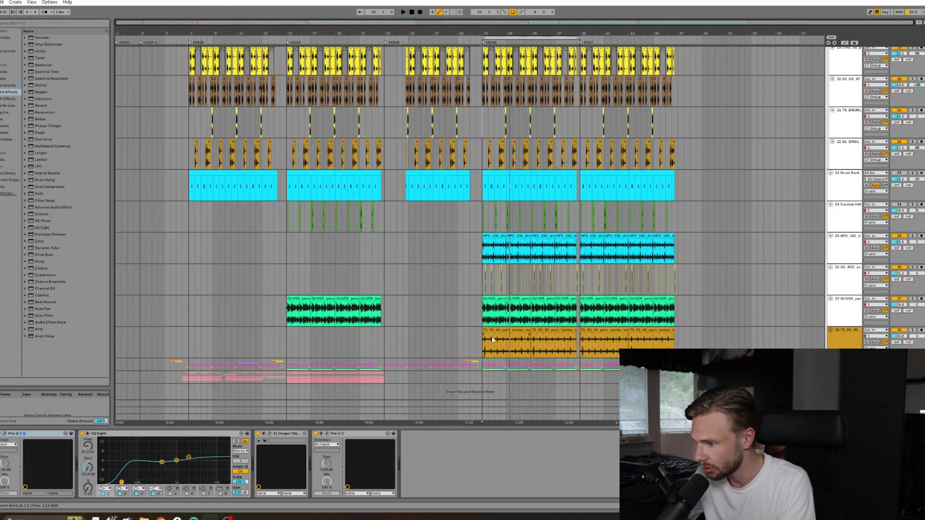
click(913, 268)
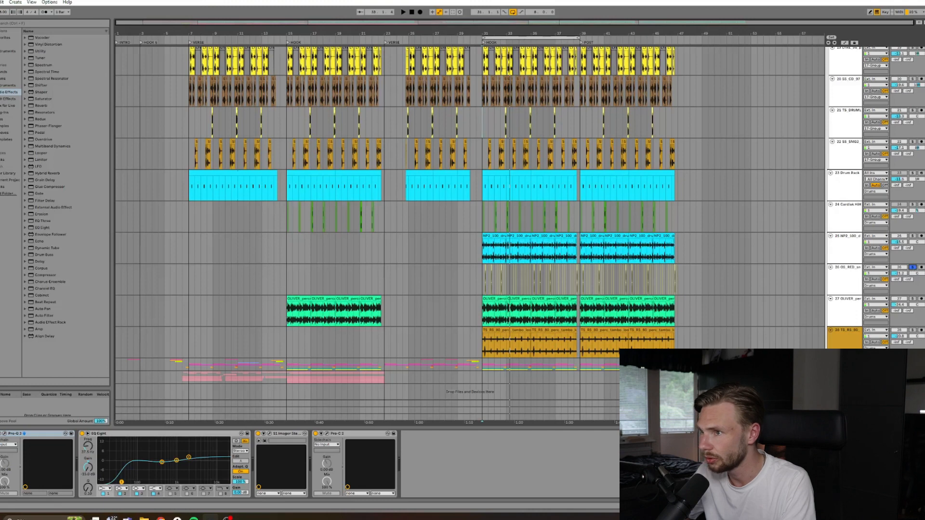
drag(367, 33, 367, 72)
drag(390, 21, 477, 22)
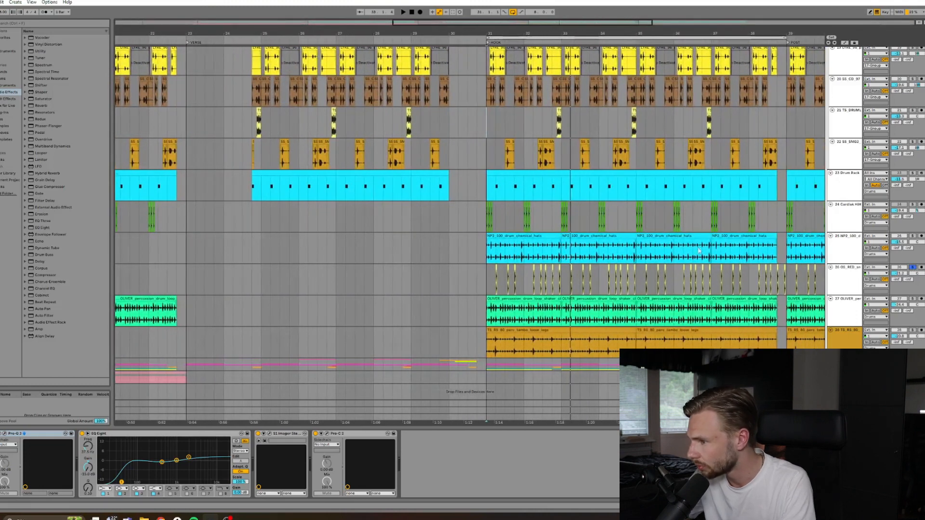
click(503, 271)
key(space)
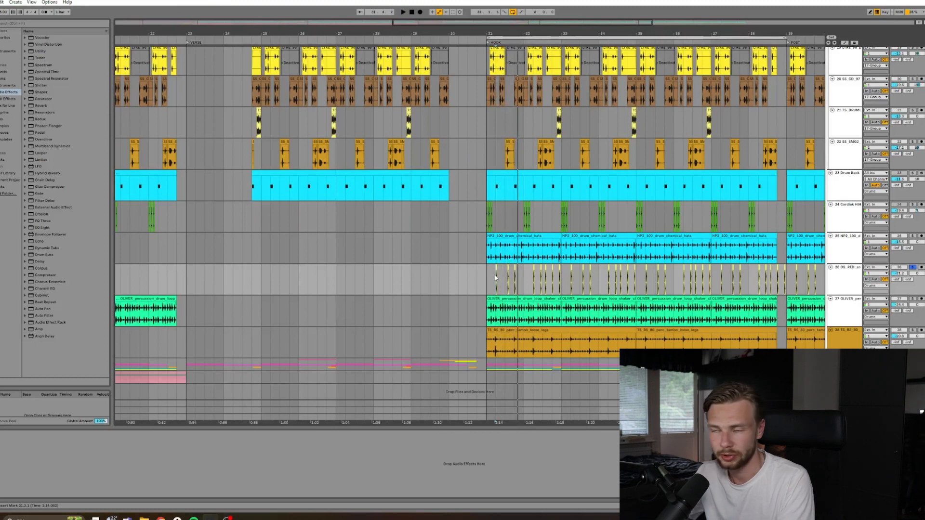
Solo track 24 as the only soloed layer and play it from the start of the hook at bar 31
click(822, 216)
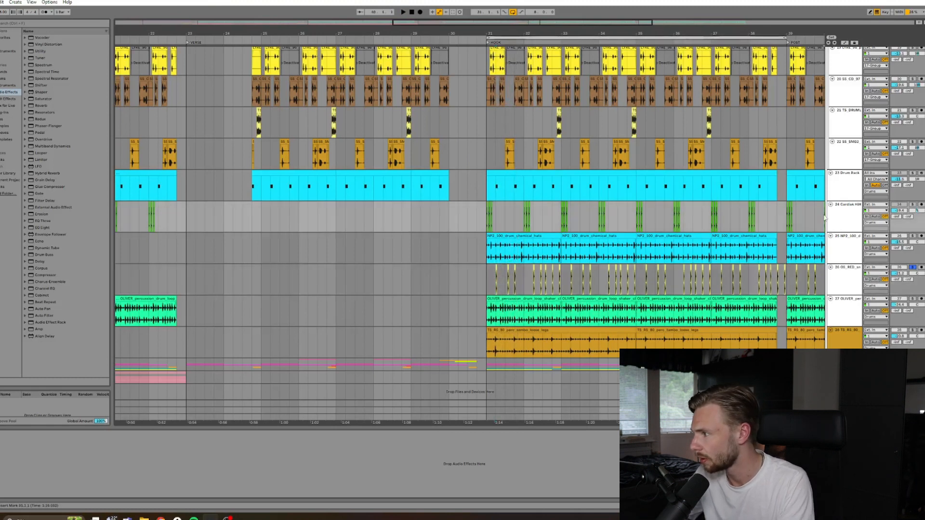
click(846, 215)
click(913, 205)
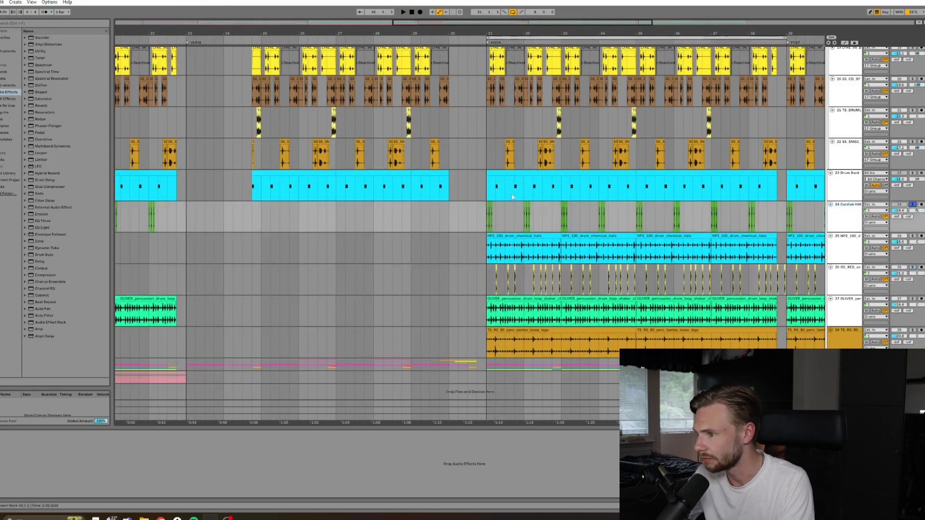
click(485, 218)
mouse_move(375, 32)
mouse_down()
mouse_move(566, 58)
mouse_move(295, 53)
mouse_move(295, 4)
mouse_up()
key(space)
key(space)
Solo the whole Drums group, show its effect chain and select the Saturator
scroll(710, 256, up, 2)
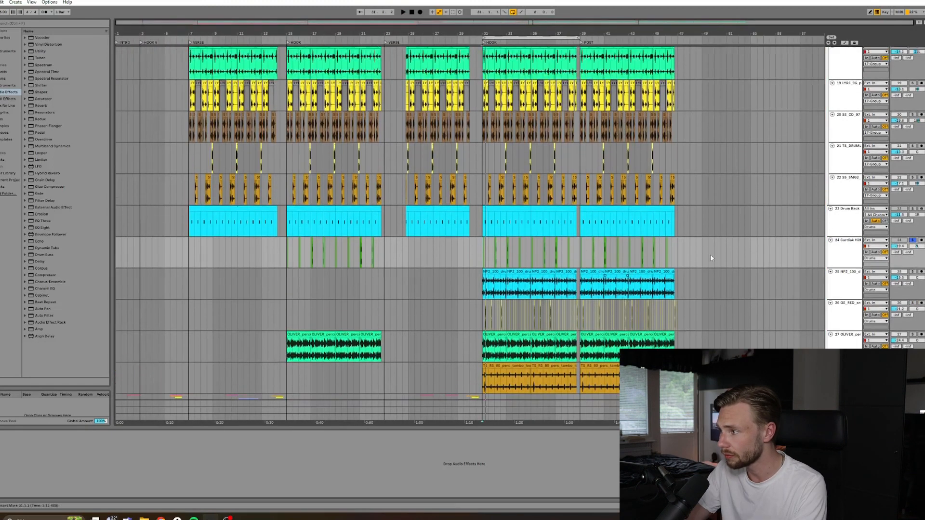
scroll(710, 258, up, 1)
scroll(849, 207, up, 5)
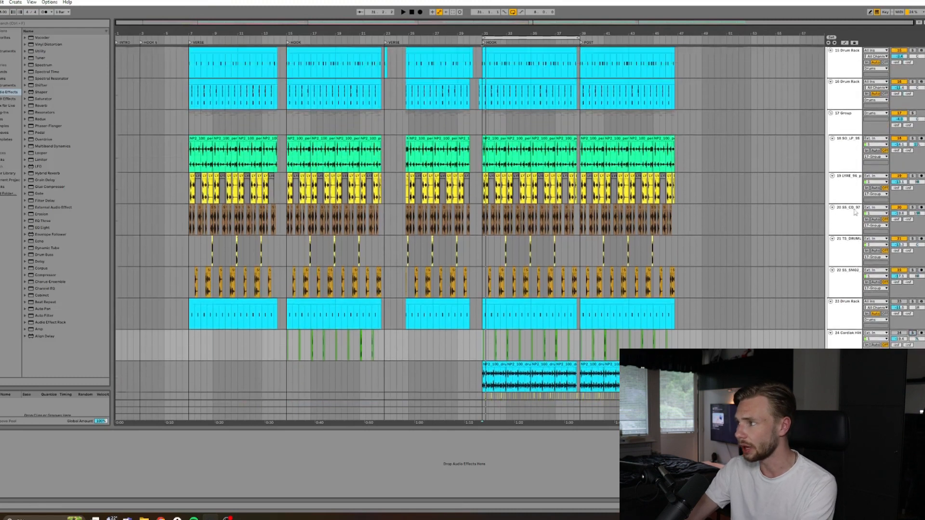
scroll(849, 206, up, 1)
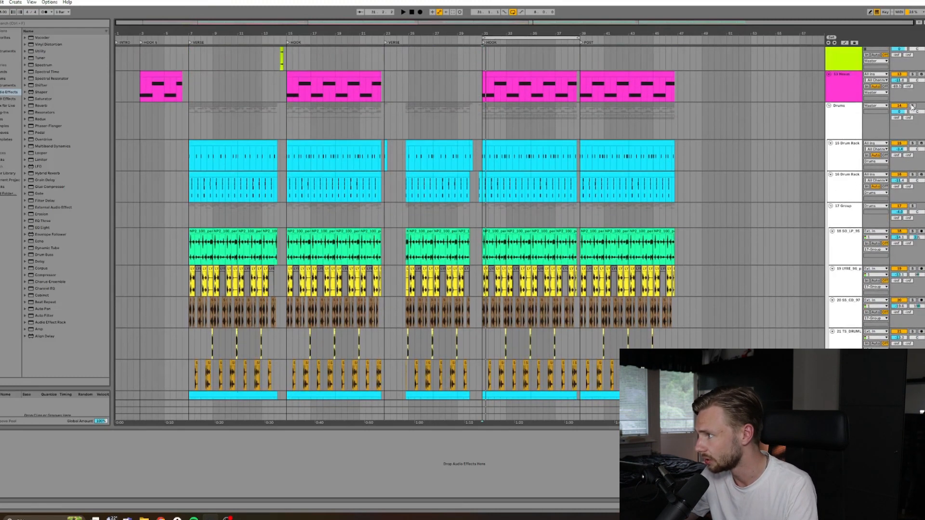
click(912, 107)
click(829, 136)
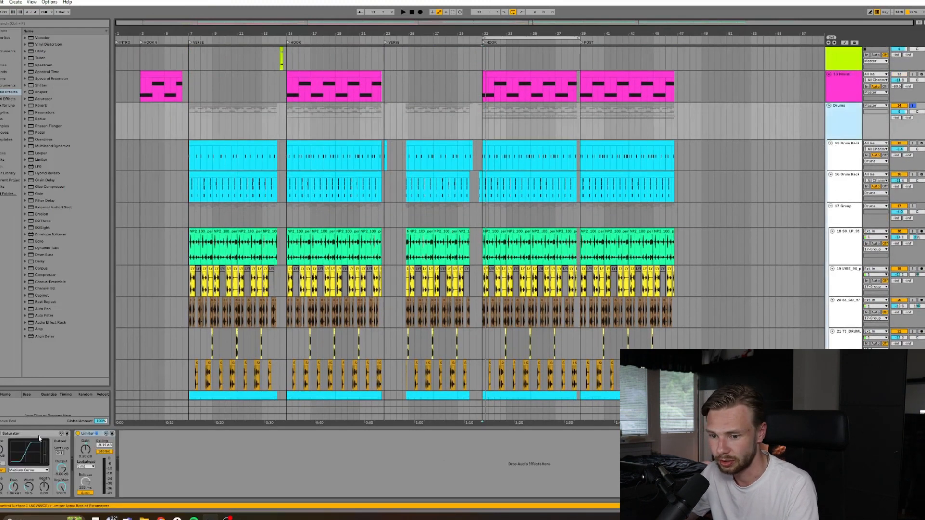
click(8, 435)
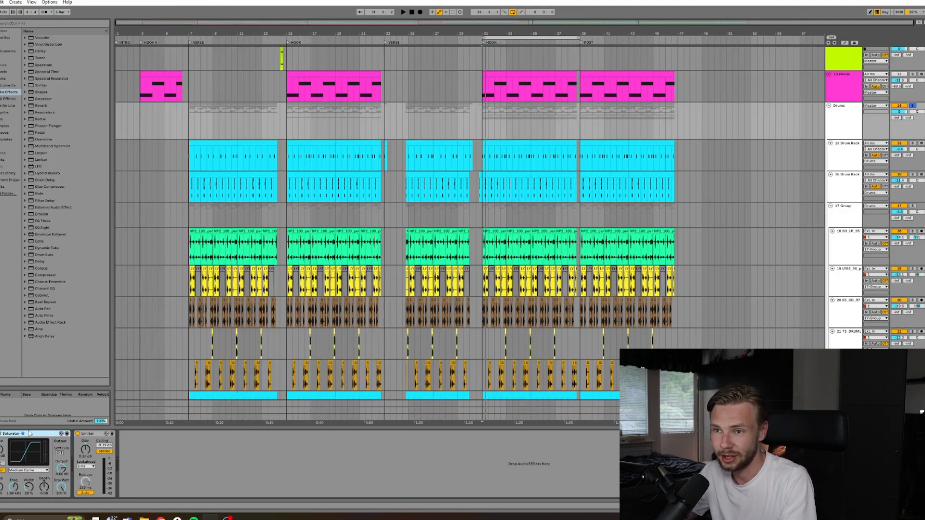
Search the device browser for "saturat" and highlight the Saturator device
key(ctrl+f)
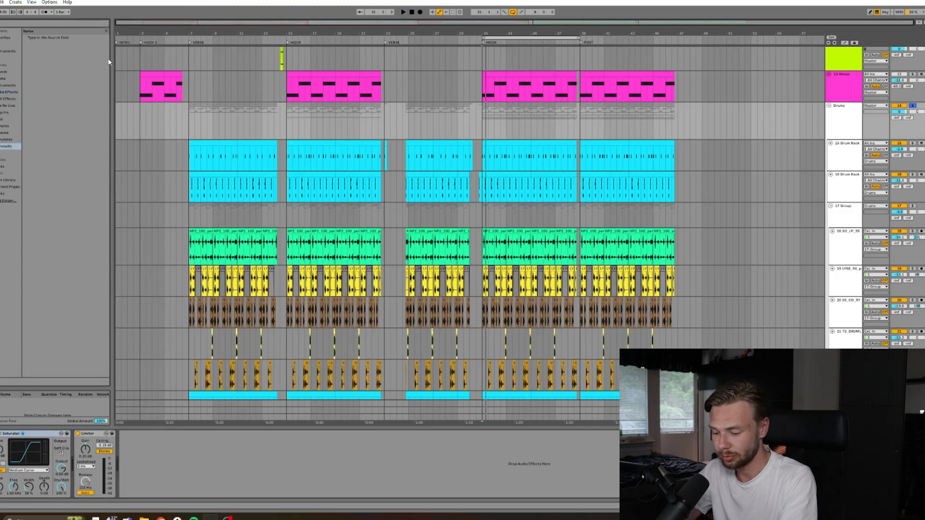
text(capital)
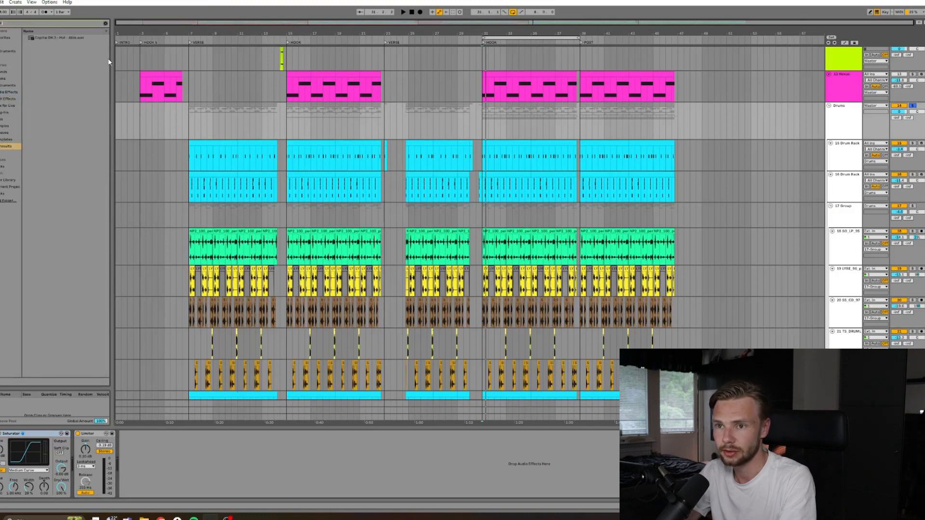
key(BackSpace)
key(BackSpace)
key(BackSpace)
text(satu)
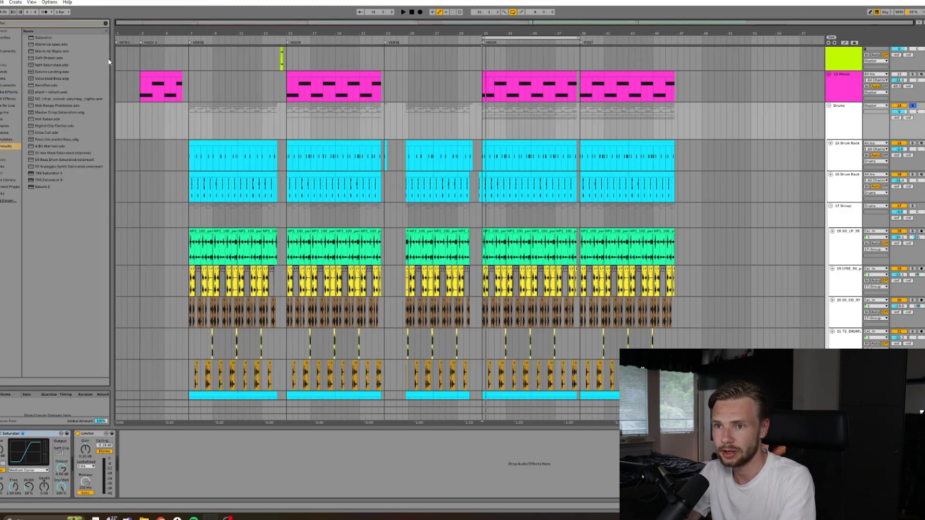
text(rat)
key(Down)
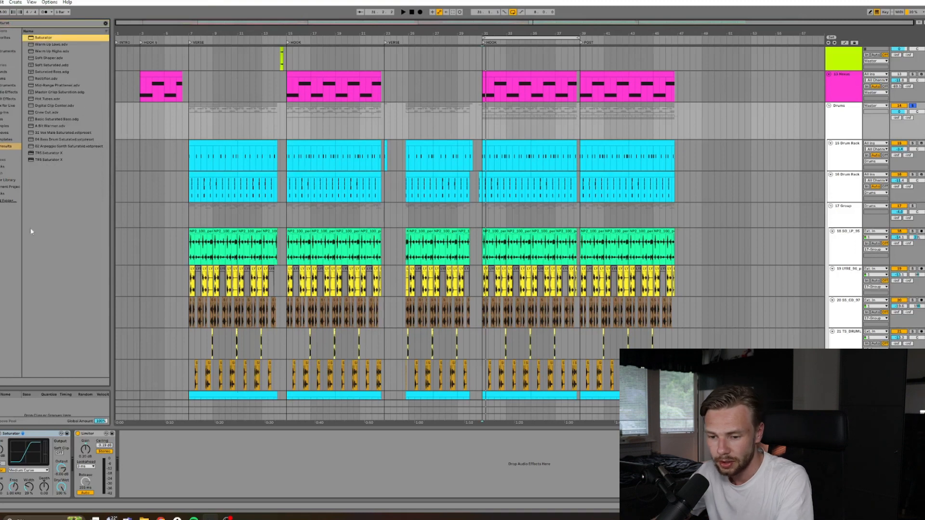
Examine the curve types available in the Drums group's Saturator, keeping Medium Curve
click(17, 470)
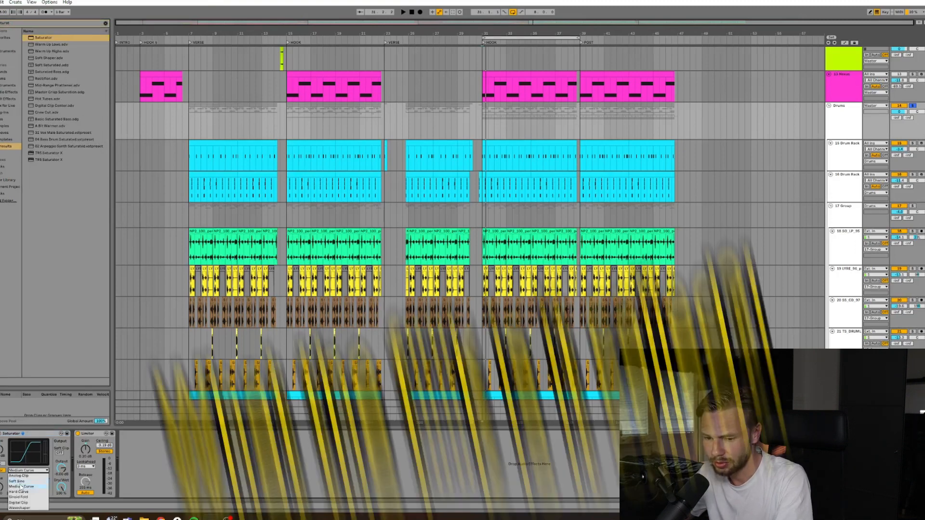
click(22, 472)
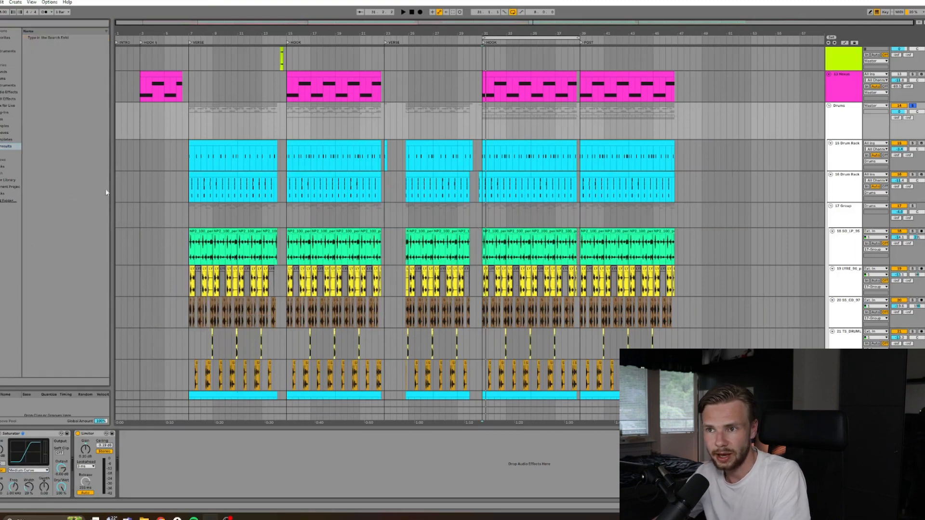
click(87, 178)
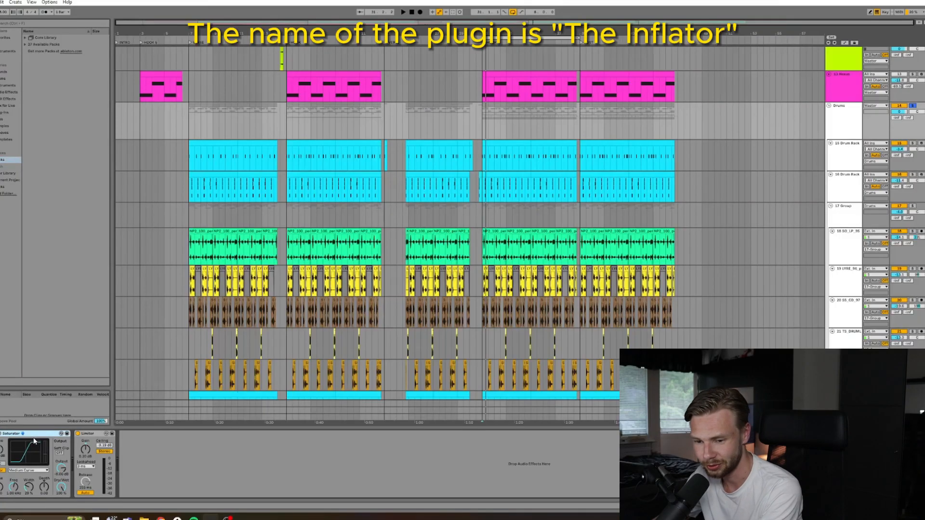
click(20, 471)
click(21, 472)
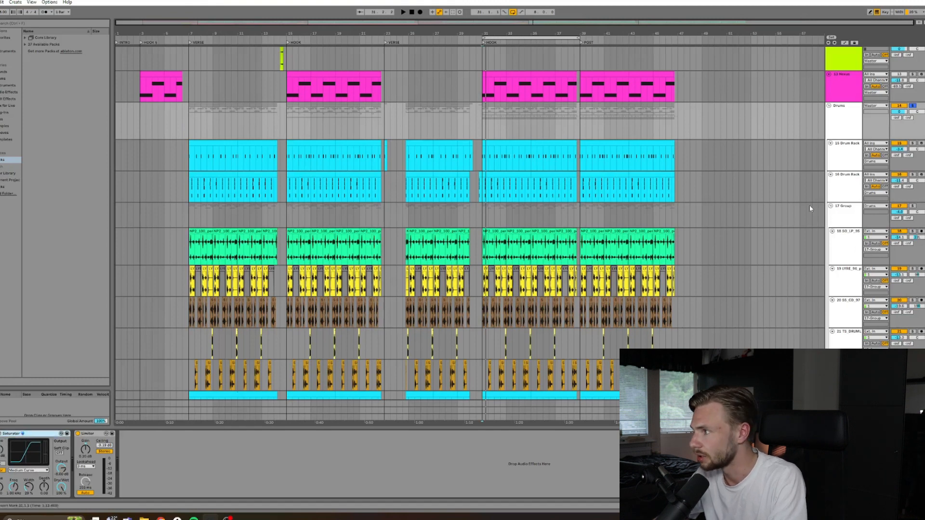
Play the soloed Drums group from the first verse at bar 7, stop, and select the group's Limiter
click(190, 123)
key(space)
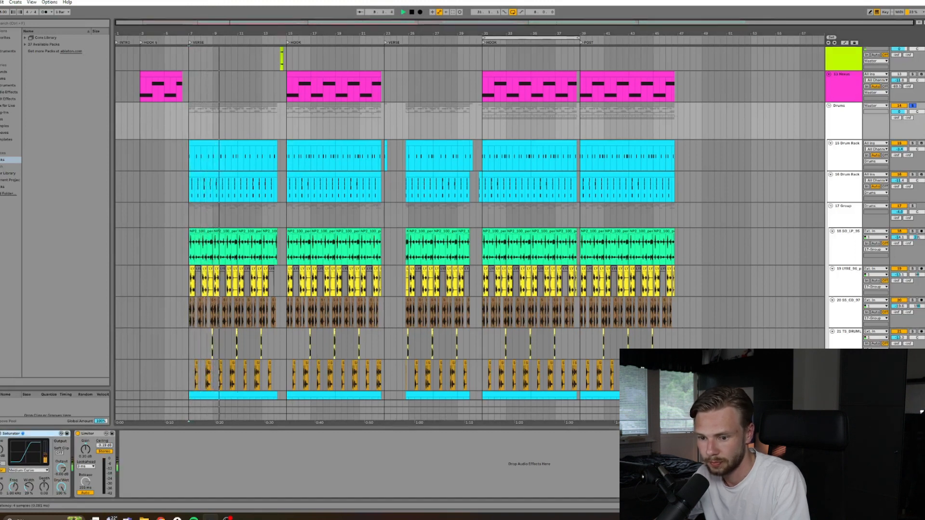
key(space)
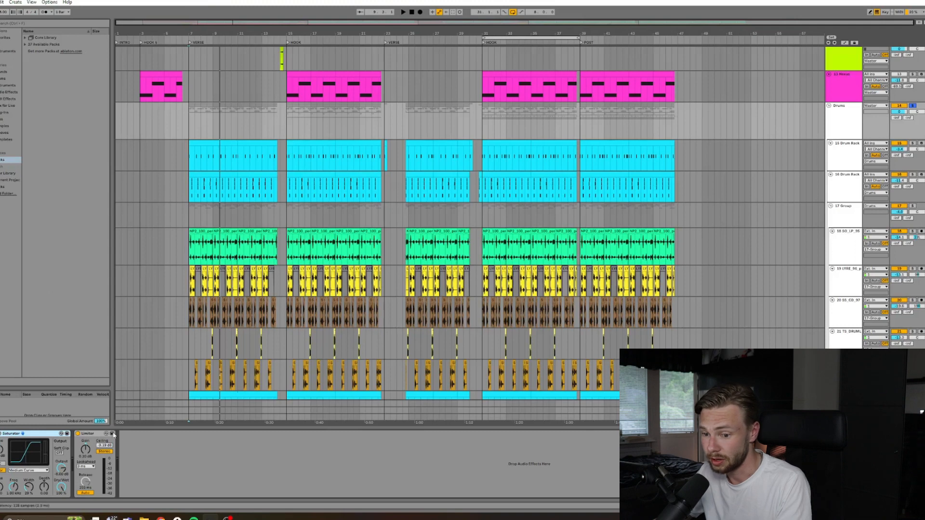
click(96, 436)
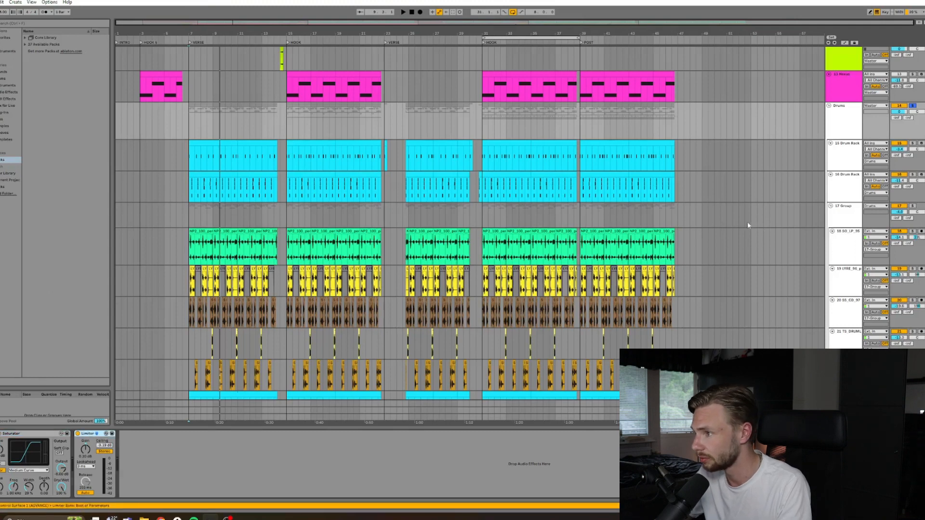
Set the playback start at the first verse at bar 7 and select the collapsed Drums group
scroll(759, 205, up, 1)
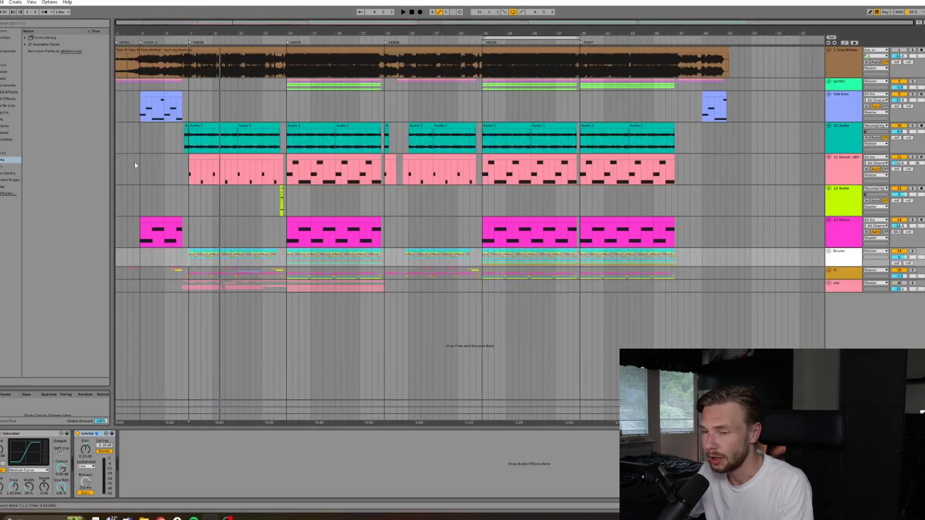
click(190, 106)
key(plus)
key(plus)
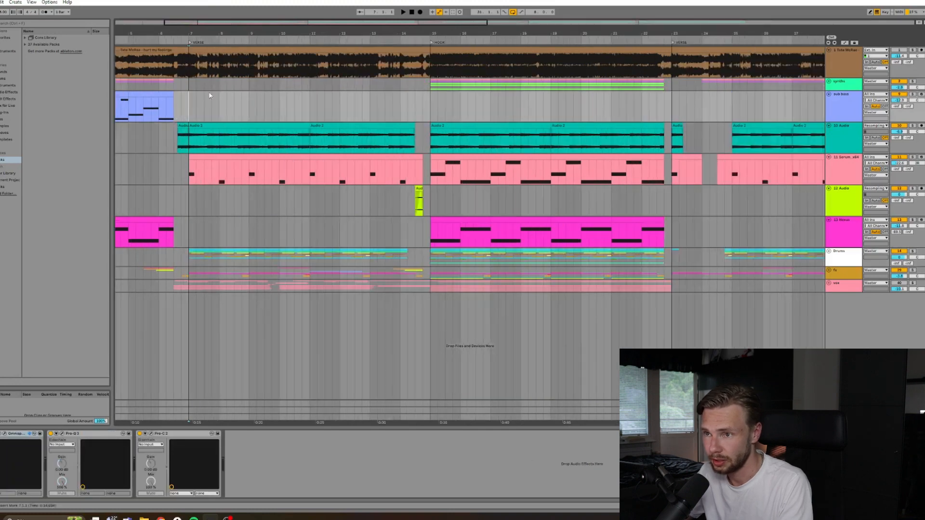
click(833, 231)
click(842, 259)
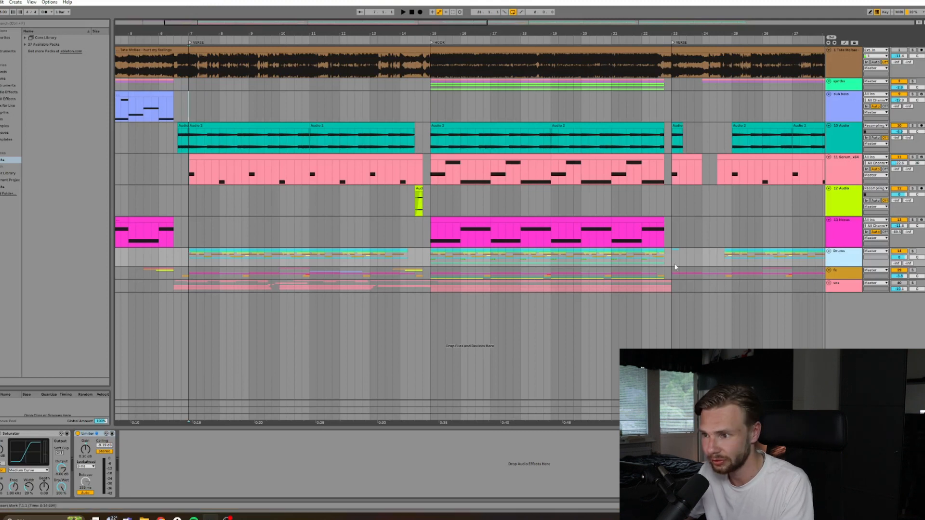
Expand the fx group and look through its riser, impact and sweep tracks
click(848, 285)
click(829, 271)
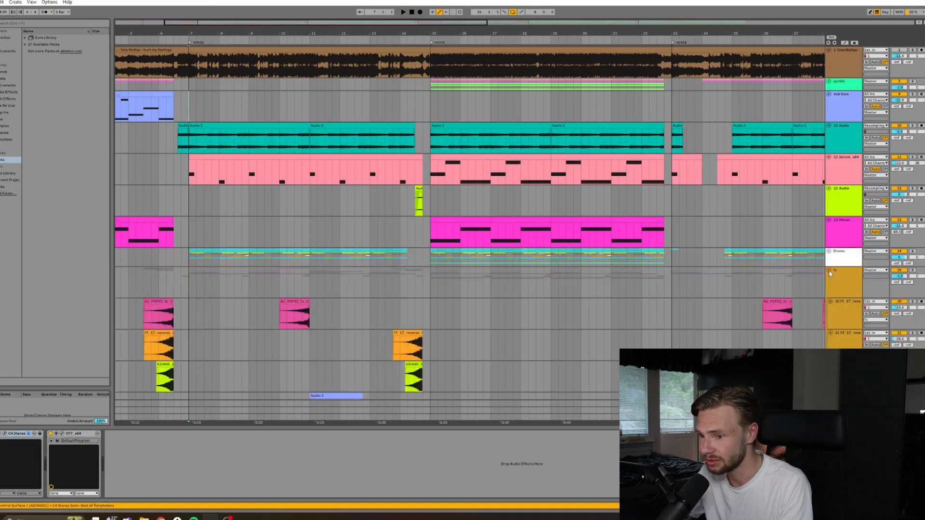
scroll(709, 290, down, 10)
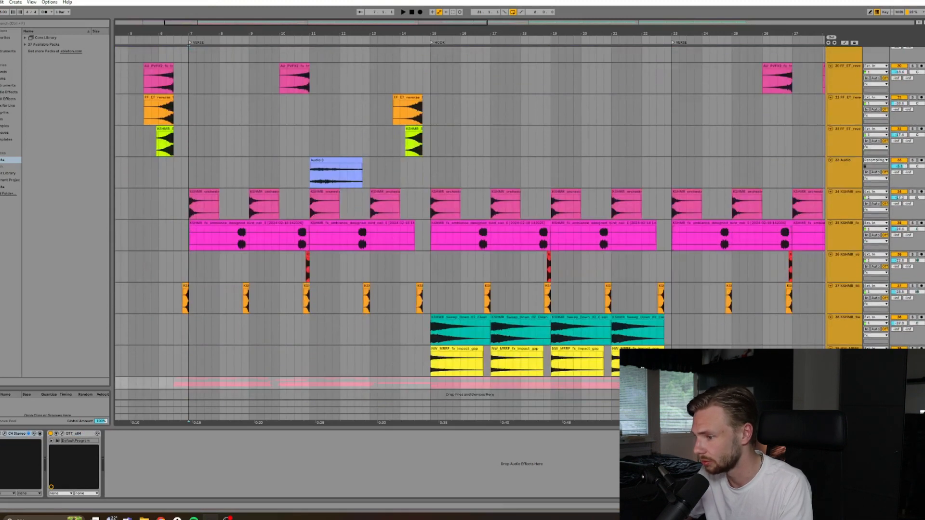
scroll(812, 301, up, 8)
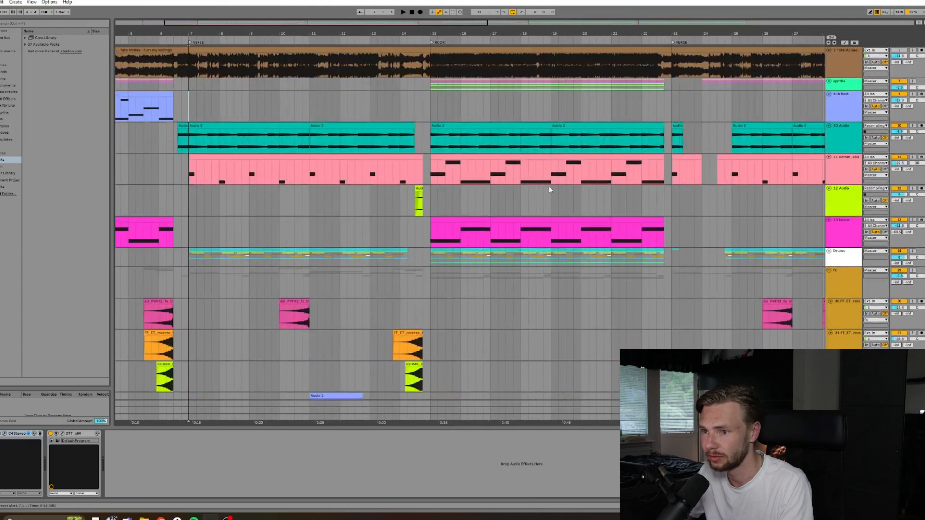
Show the effect chains of audio track 10 and Serum track 11, and play the mix from just before bar 7
click(258, 137)
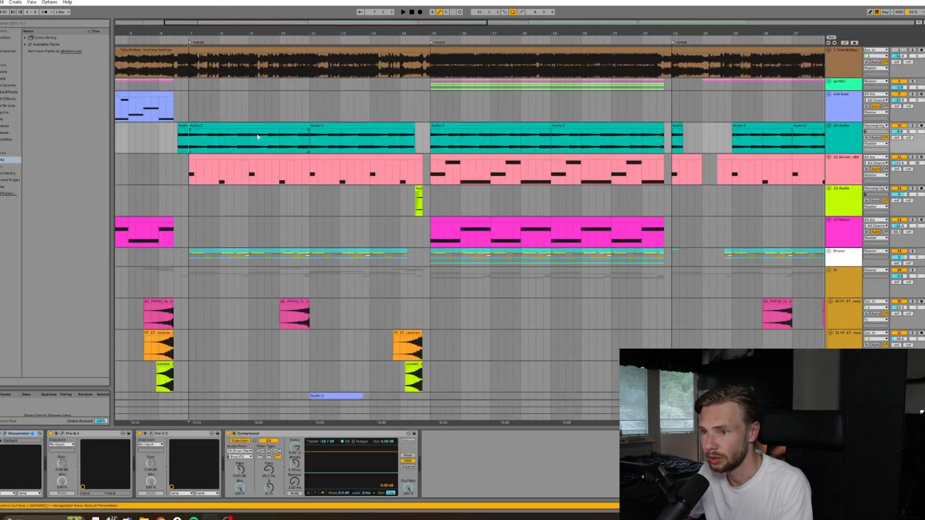
click(840, 167)
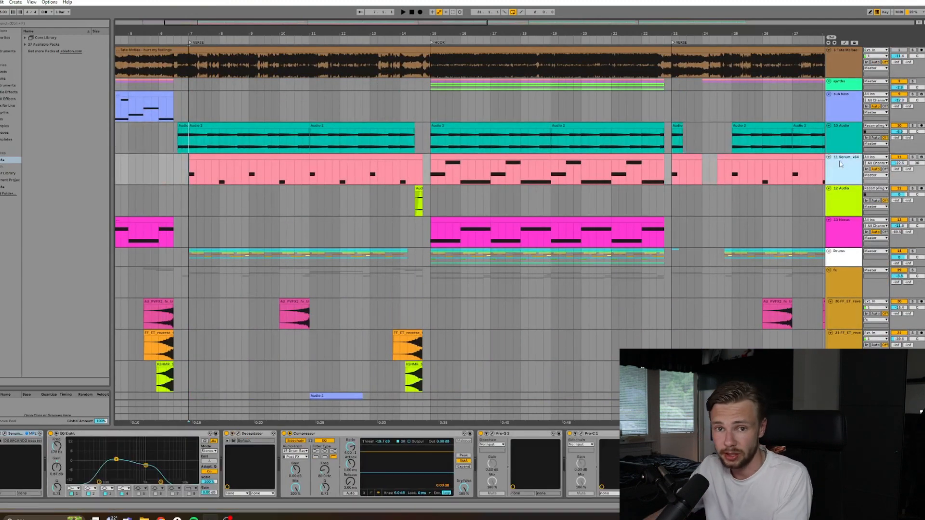
click(183, 100)
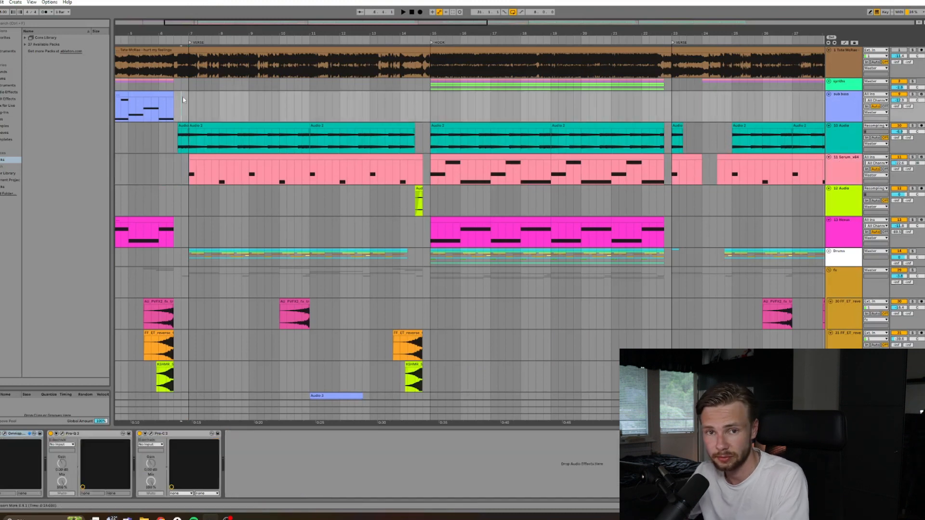
key(space)
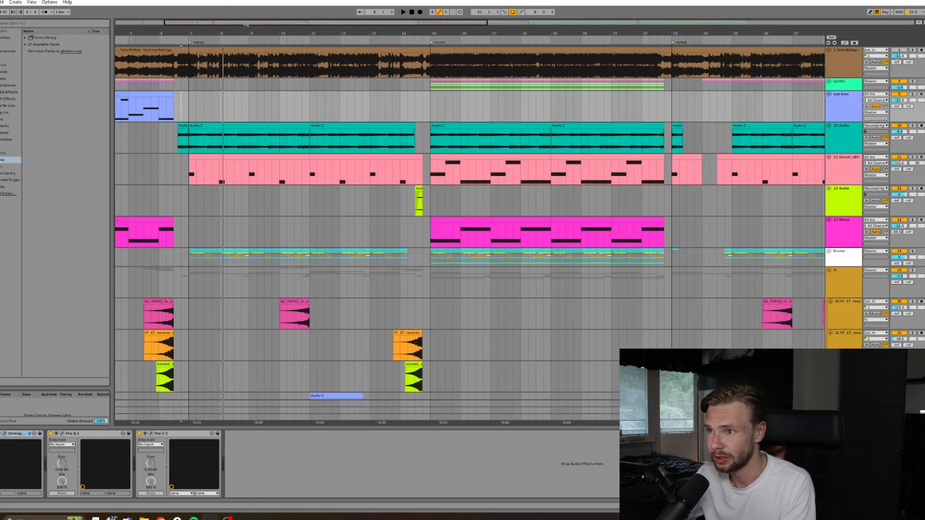
drag(239, 34, 239, 5)
scroll(298, 96, down, 1)
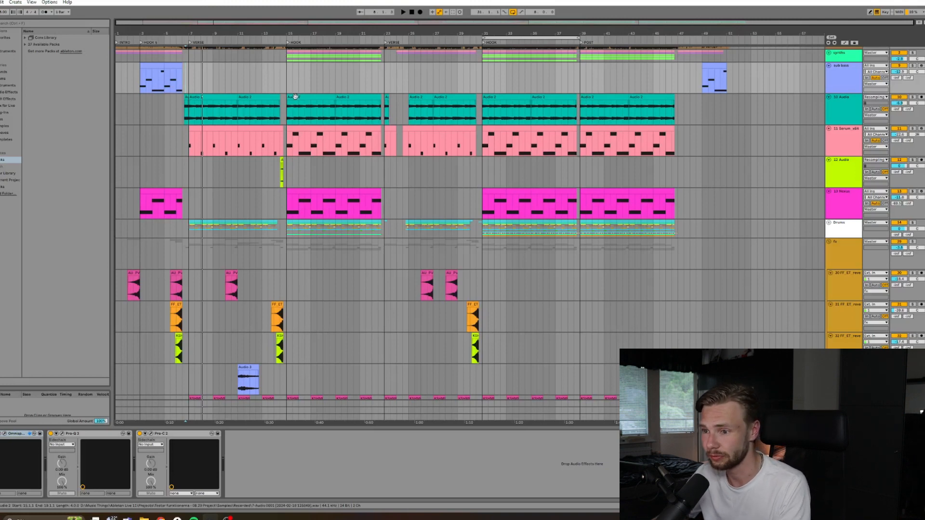
scroll(266, 164, up, 2)
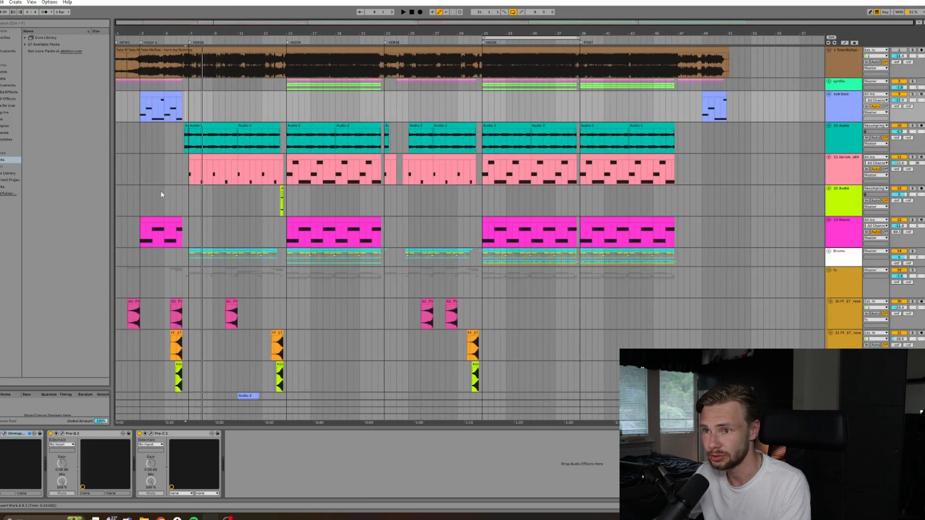
scroll(162, 189, down, 2)
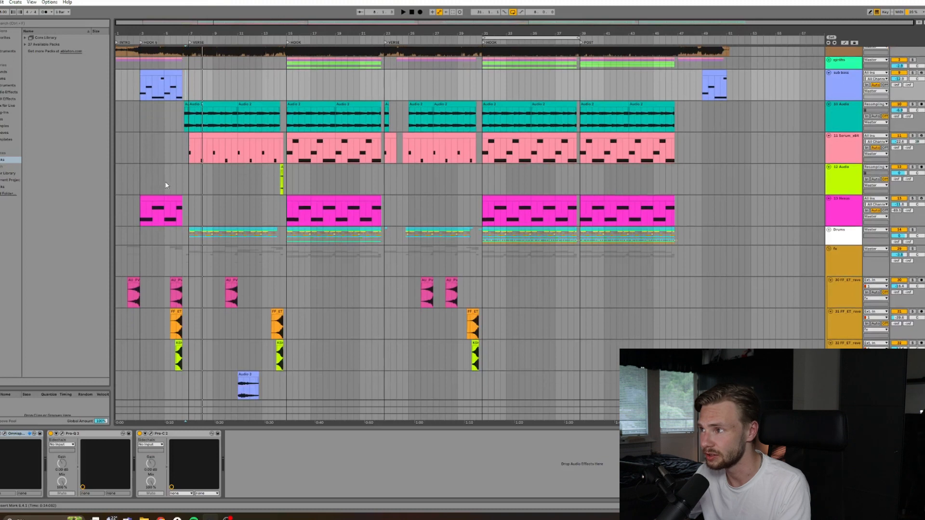
scroll(165, 183, down, 1)
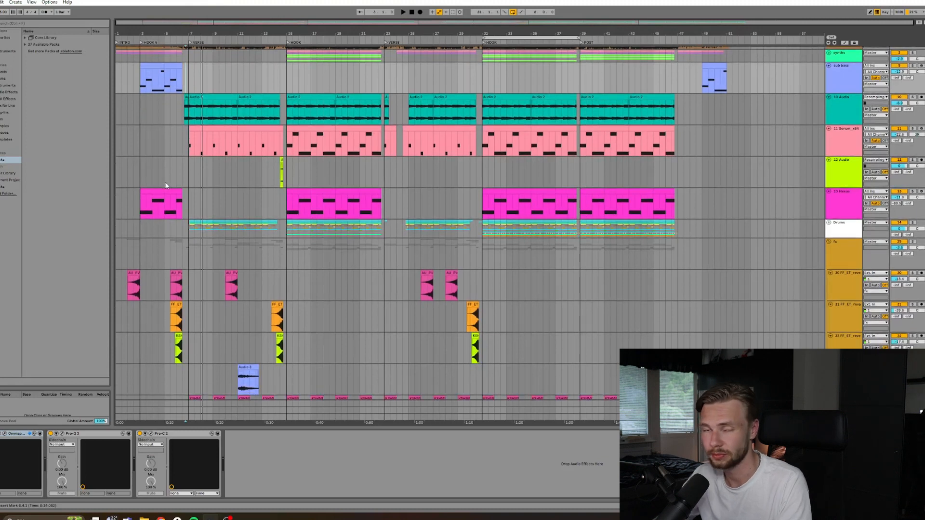